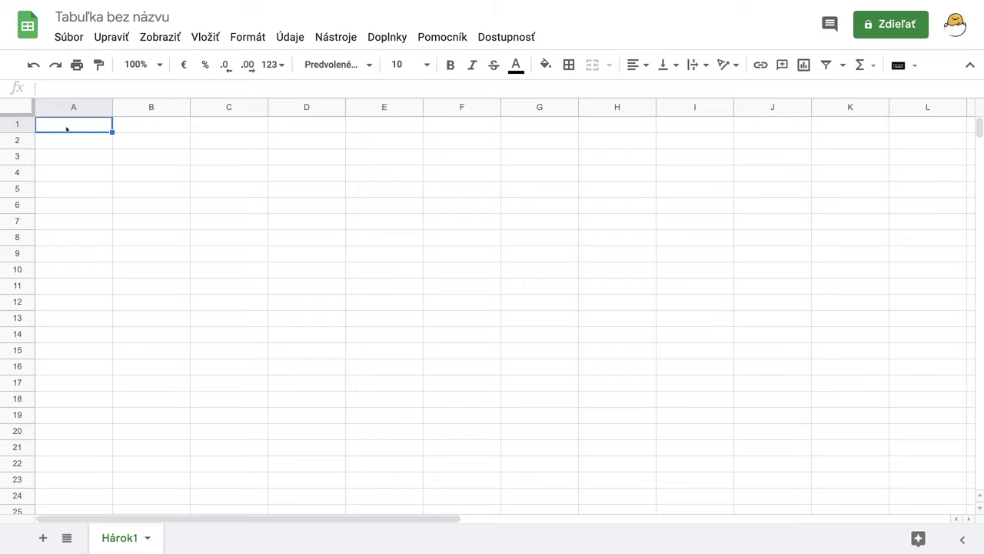
- Enter the formula =RANDBETWEEN(5;10) in cell A1 to generate a random number between 5 and 10
{"action": "type", "text": "="}
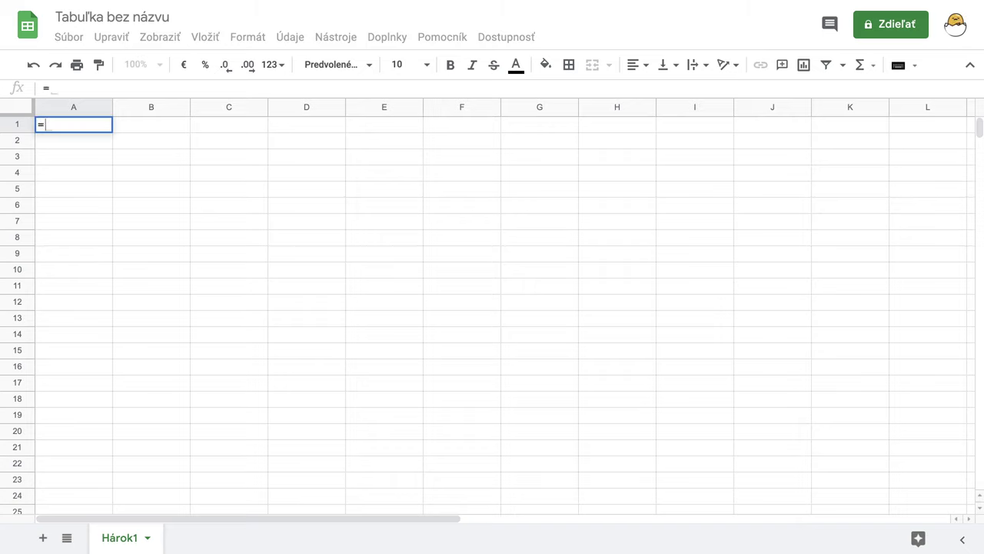
{"action": "type", "text": "ran"}
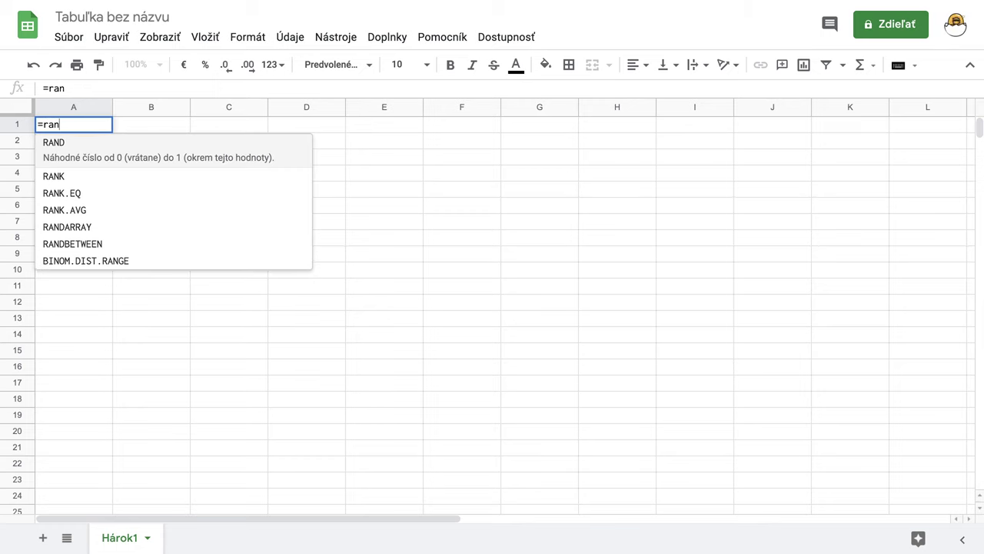
{"action": "left_click", "coordinate": [77, 234]}
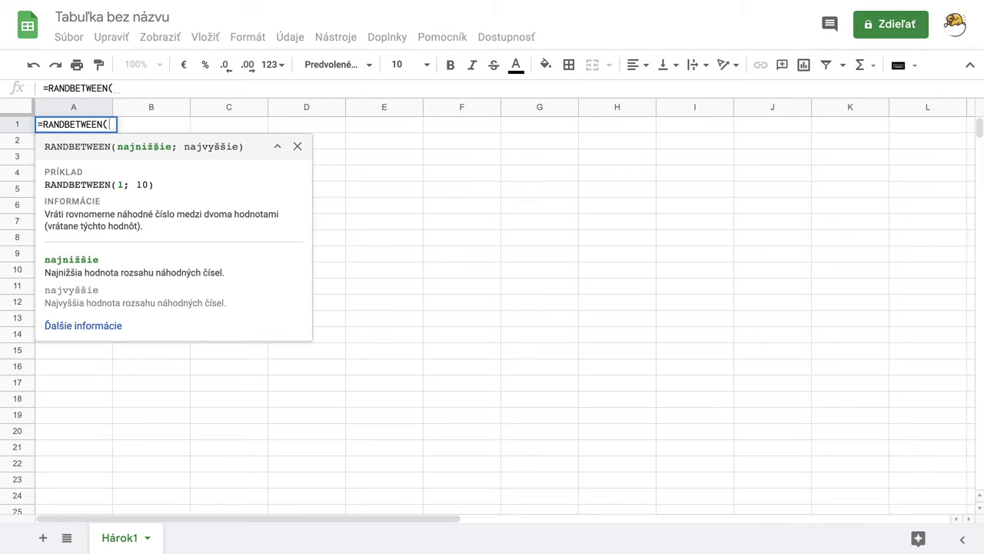
{"action": "type", "text": "5"}
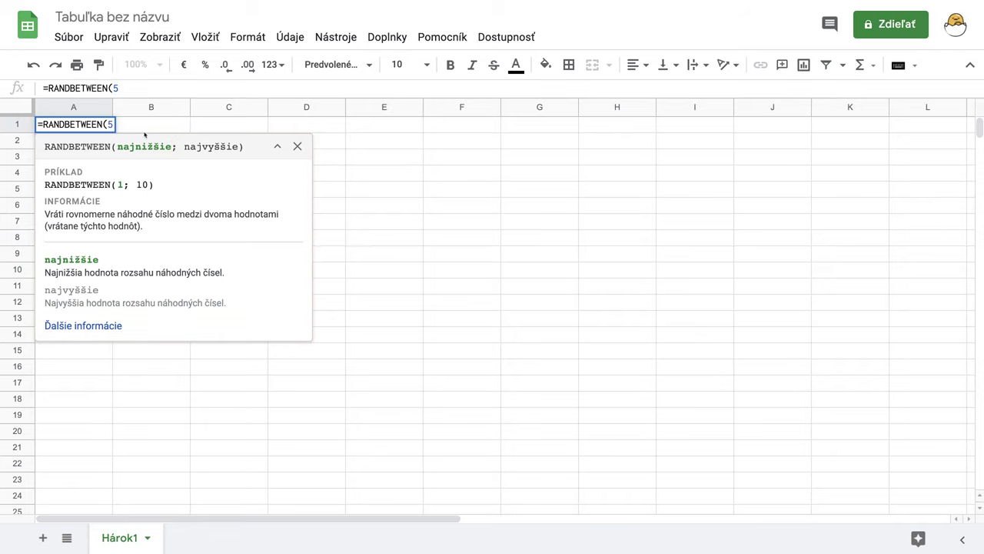
{"action": "left_click", "coordinate": [121, 88]}
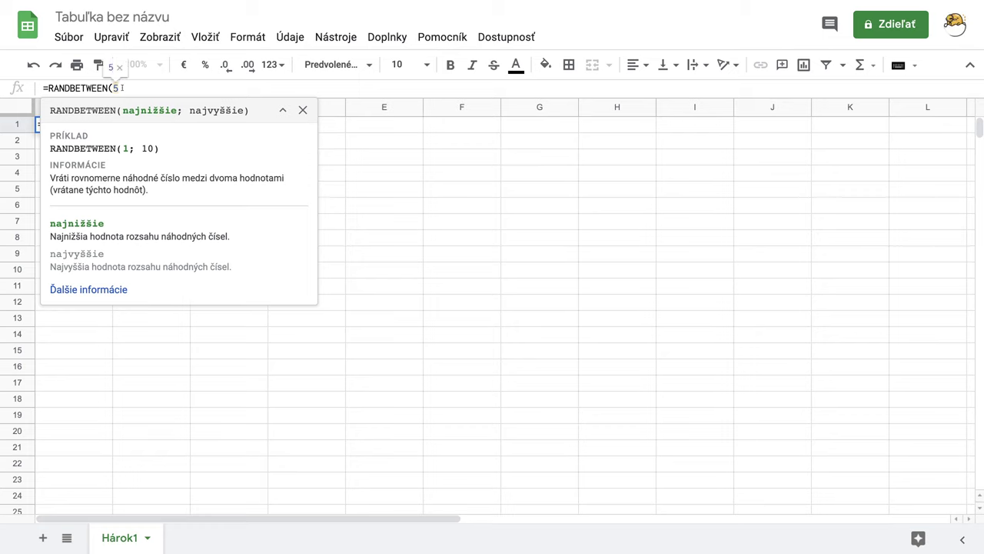
{"action": "key", "text": "BackSpace"}
{"action": "type", "text": ";"}
{"action": "key", "text": "BackSpace"}
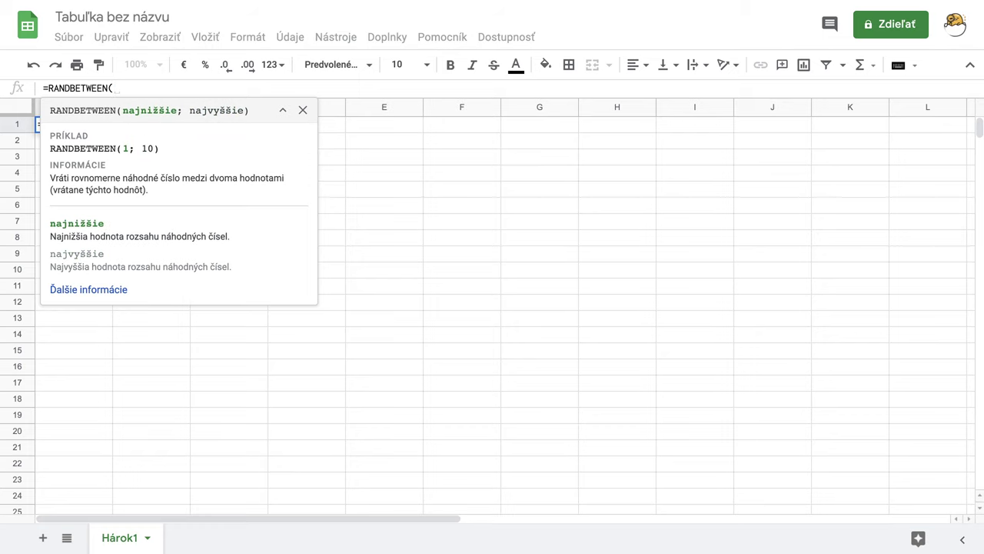
{"action": "type", "text": "5;"}
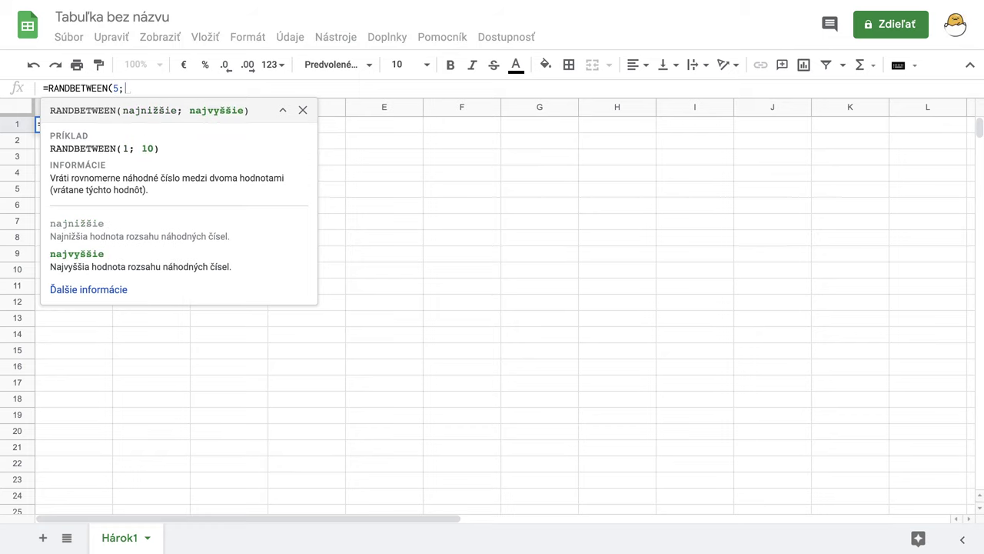
{"action": "type", "text": "10"}
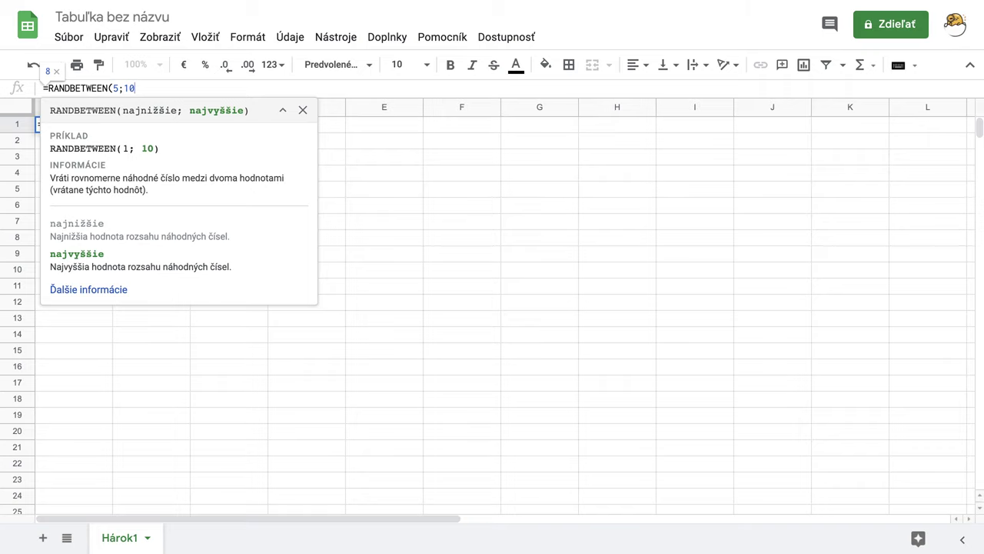
{"action": "key", "text": "Return"}
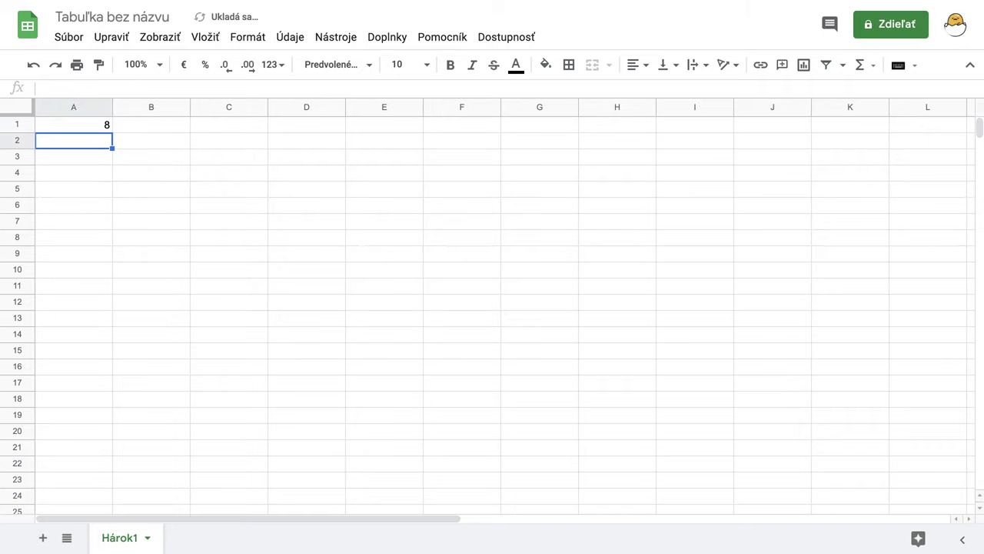
- Change the spreadsheet's locale to Spojené štáty (United States) and save the settings
{"action": "left_click", "coordinate": [81, 126]}
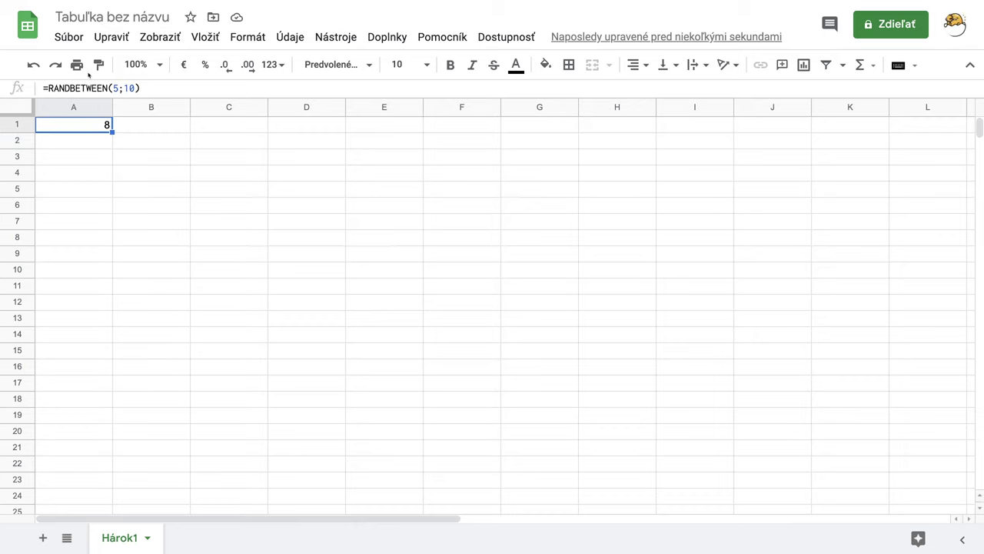
{"action": "left_click", "coordinate": [69, 37]}
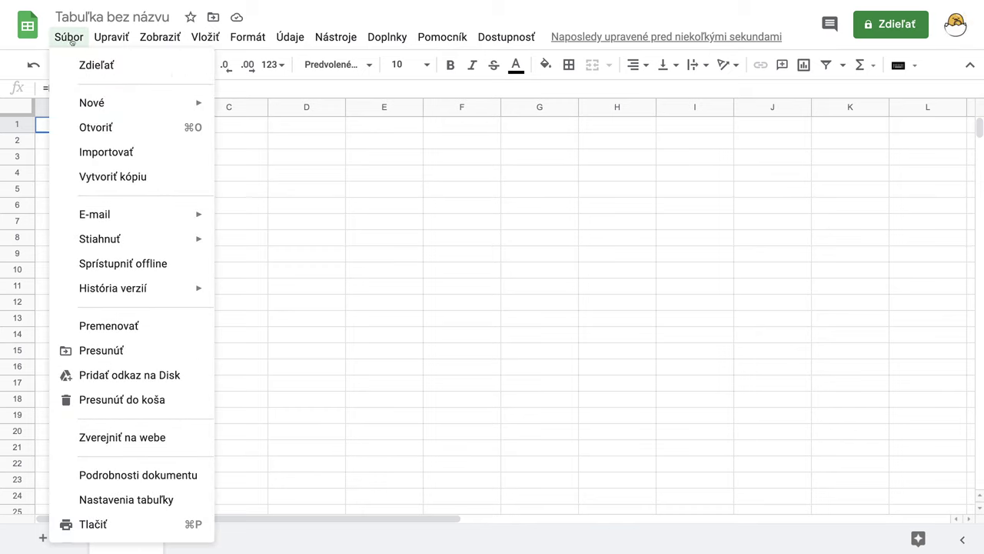
{"action": "left_click", "coordinate": [135, 501]}
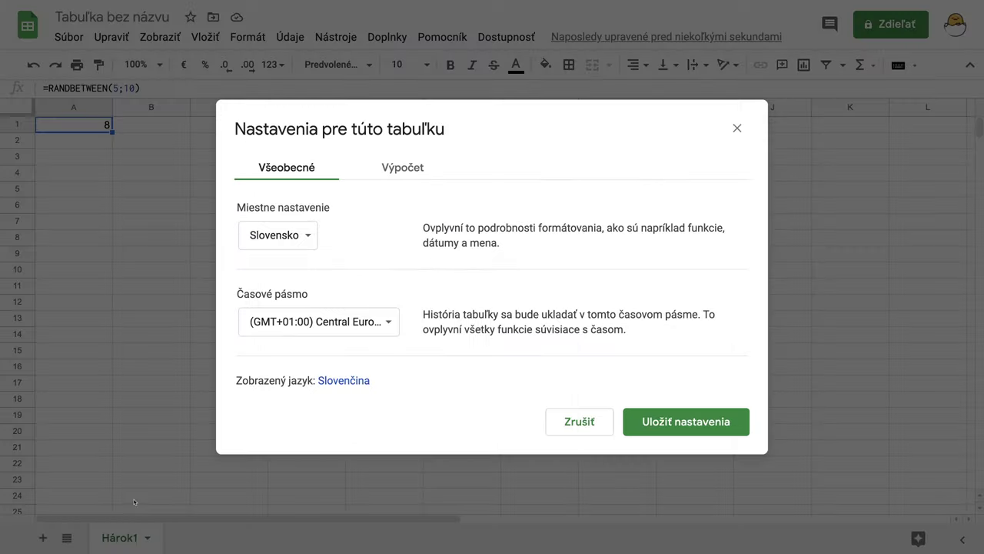
{"action": "left_click", "coordinate": [307, 239]}
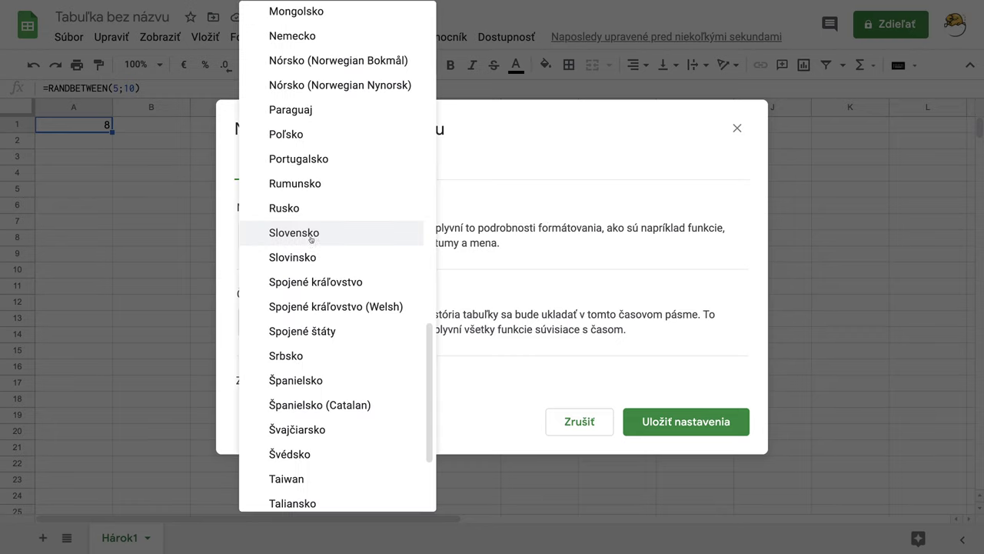
{"action": "left_click", "coordinate": [314, 332]}
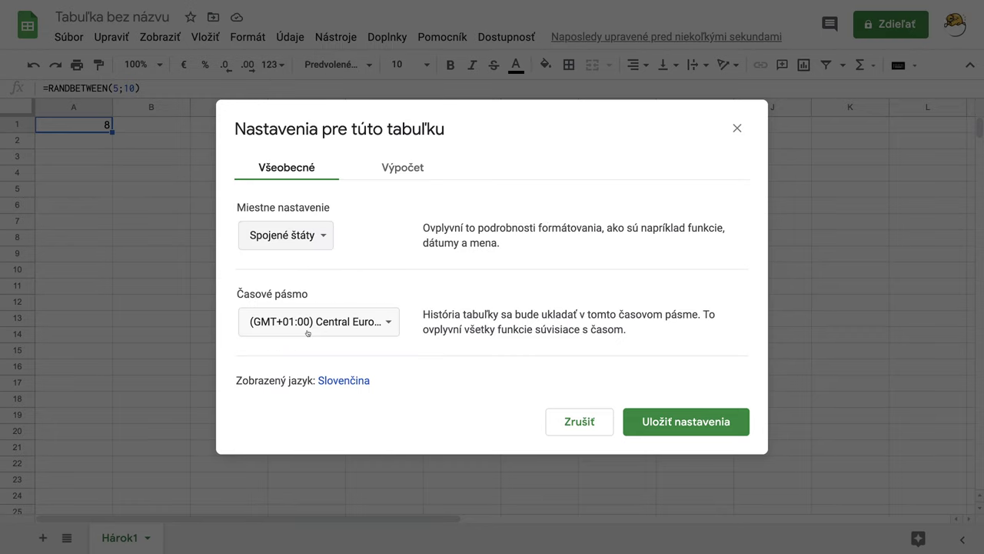
{"action": "left_click", "coordinate": [670, 423]}
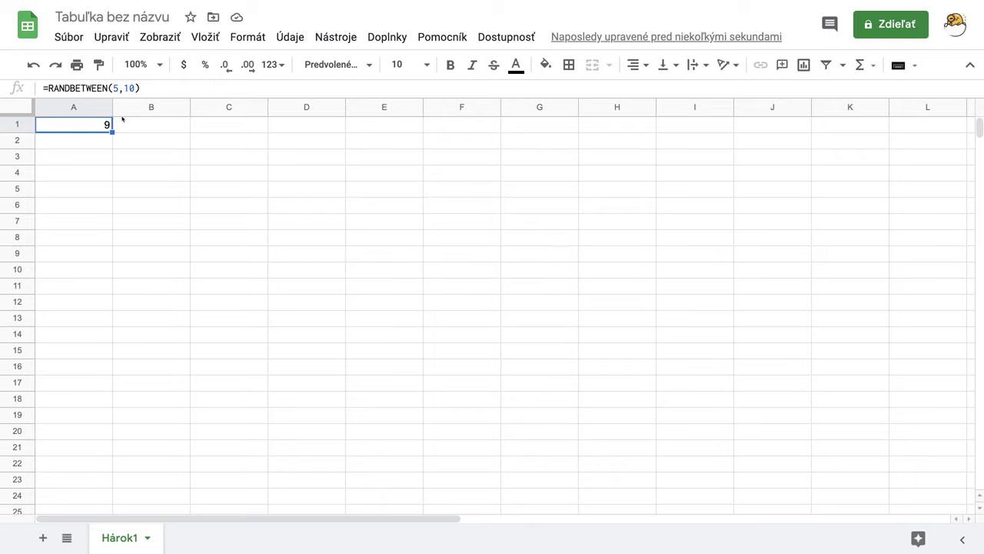
- Set the font size of cells A1:D4 to 24
{"action": "left_click", "coordinate": [90, 145]}
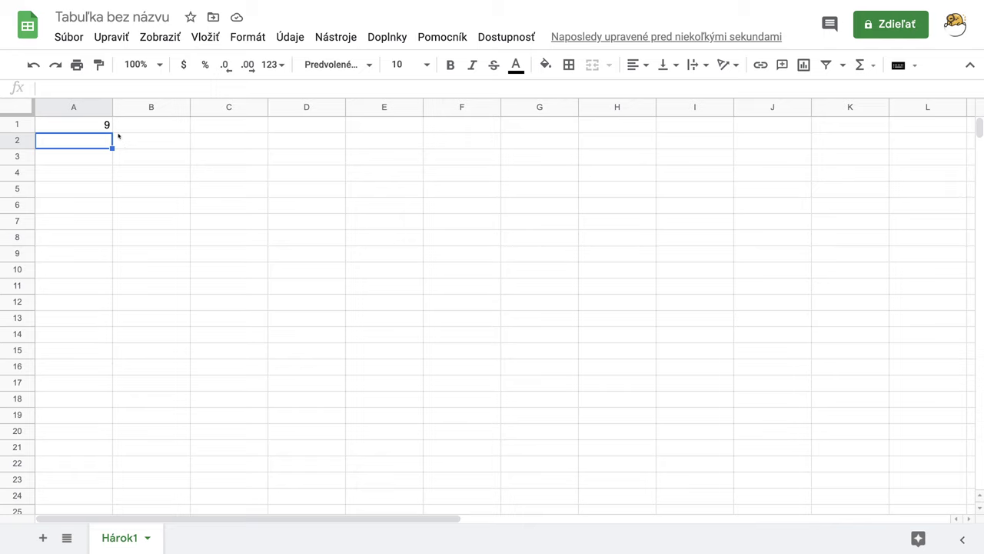
{"action": "left_click_drag", "start_coordinate": [44, 124], "coordinate": [345, 166]}
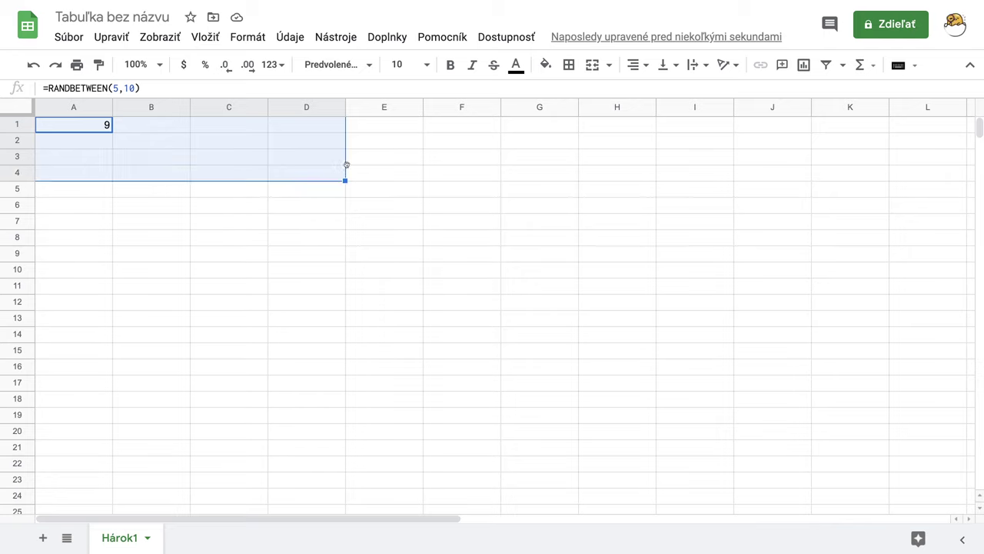
{"action": "left_click", "coordinate": [426, 65]}
{"action": "left_click", "coordinate": [403, 313]}
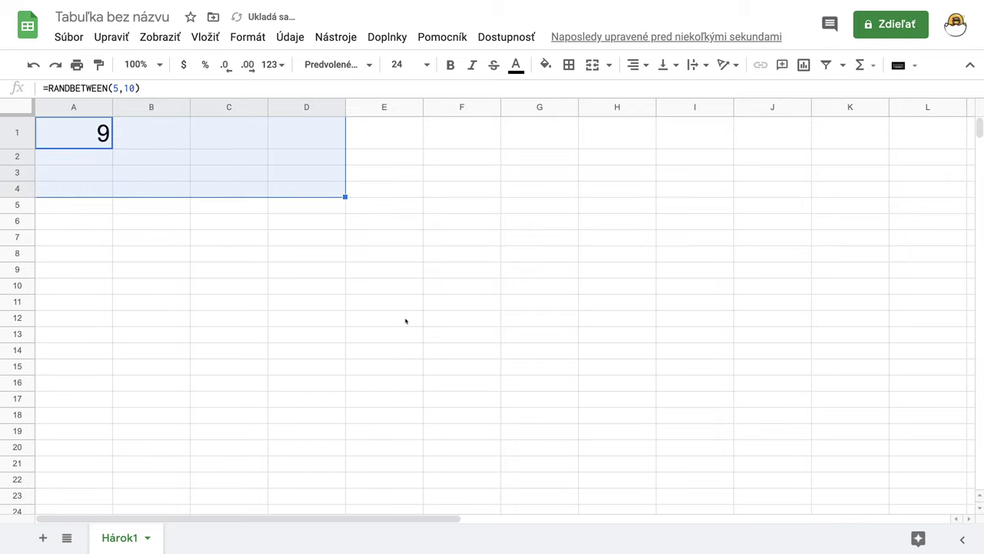
- Centre the contents of cells A1:D4 horizontally and align them to the middle vertically
{"action": "left_click", "coordinate": [635, 65]}
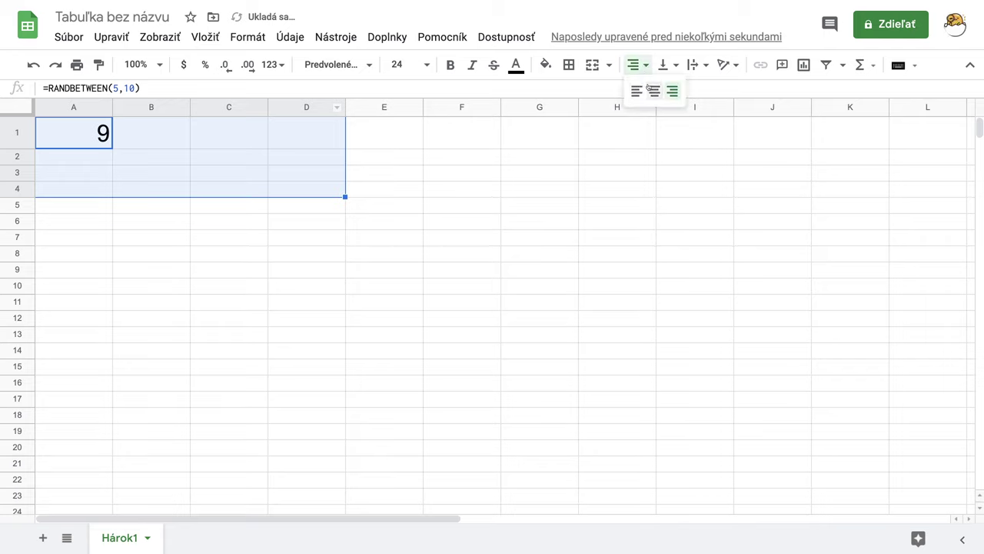
{"action": "left_click", "coordinate": [652, 91]}
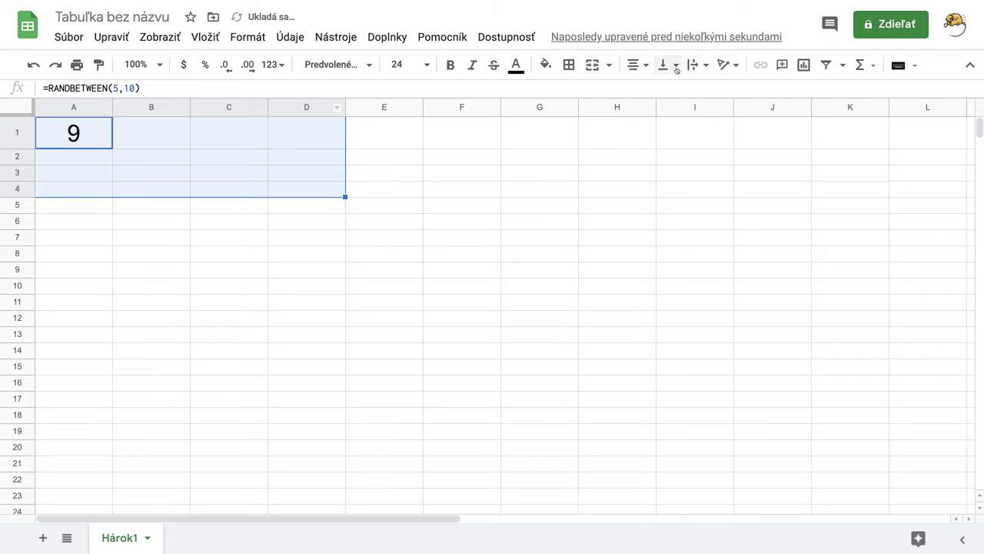
{"action": "left_click", "coordinate": [675, 67]}
{"action": "left_click", "coordinate": [684, 92]}
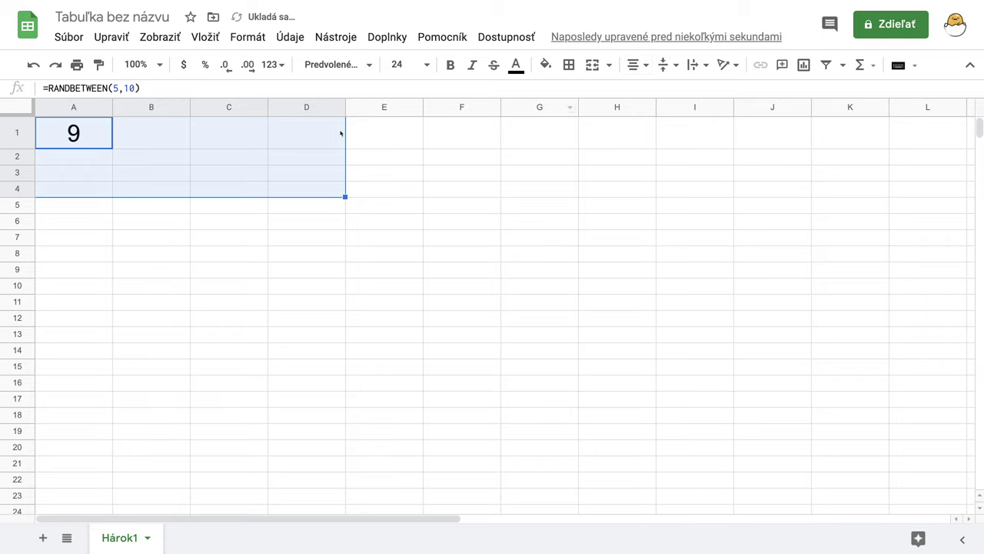
- Insert the red table tennis paddle emoji from the activity category into cell B1
{"action": "left_click", "coordinate": [149, 138]}
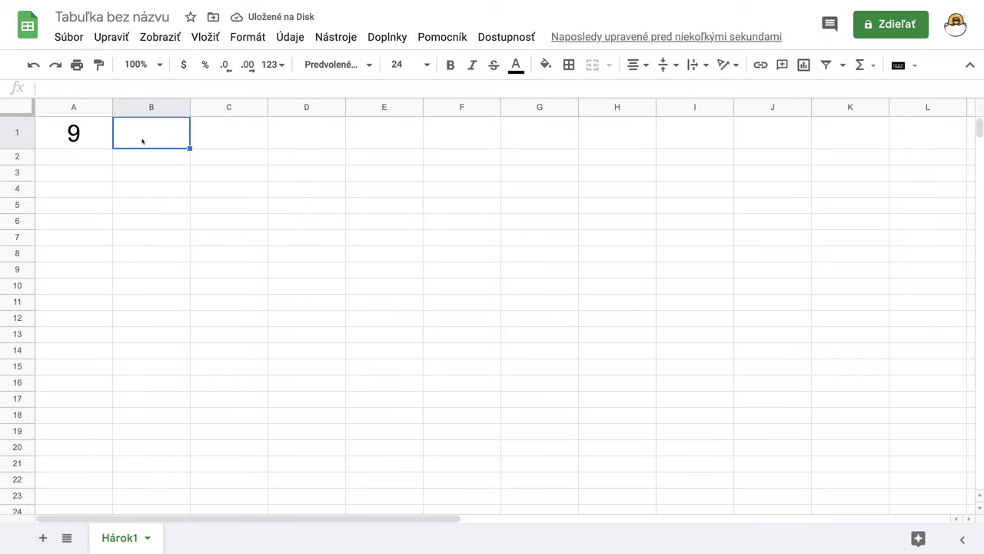
{"action": "double_click", "coordinate": [129, 139]}
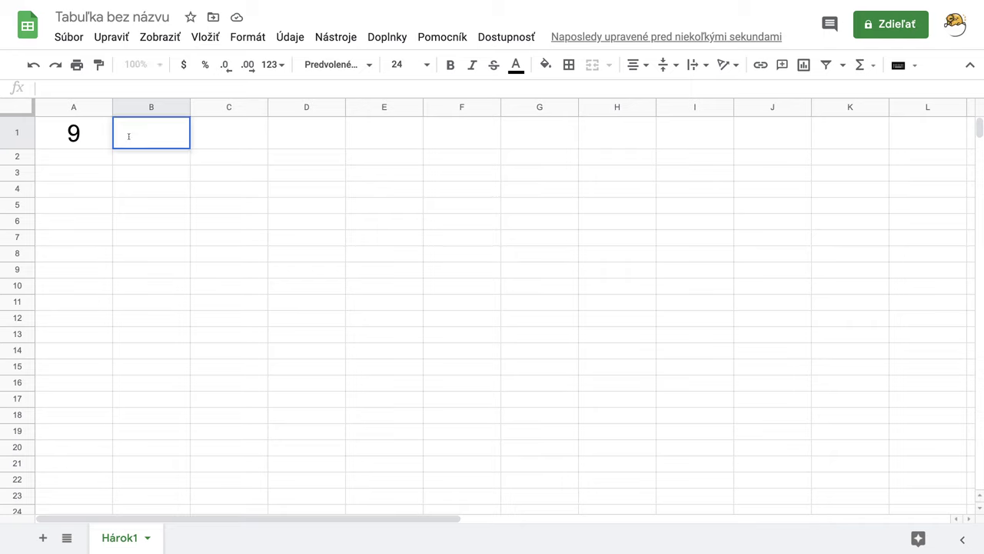
{"action": "key", "text": "ctrl+super+space"}
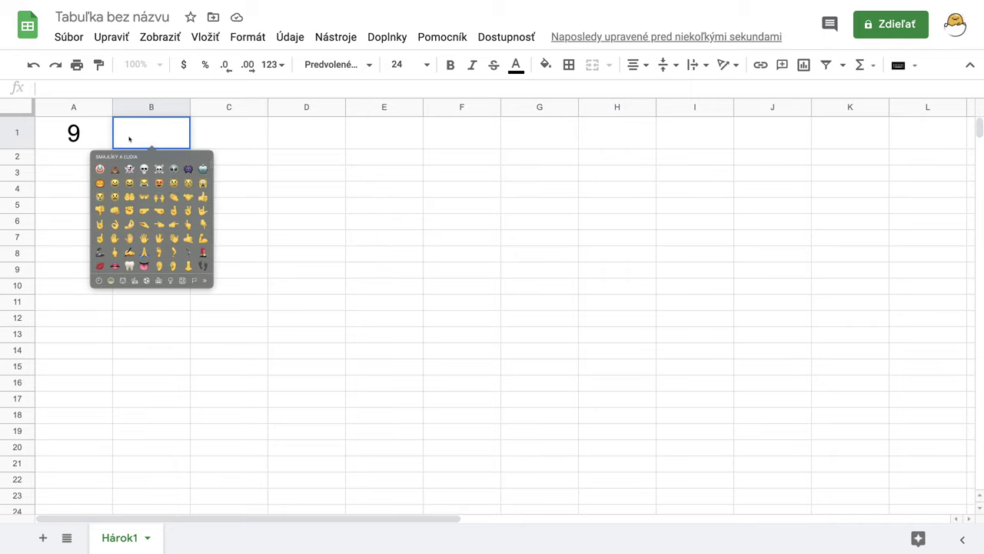
{"action": "scroll", "coordinate": [136, 204], "scroll_direction": "down", "scroll_amount": 3}
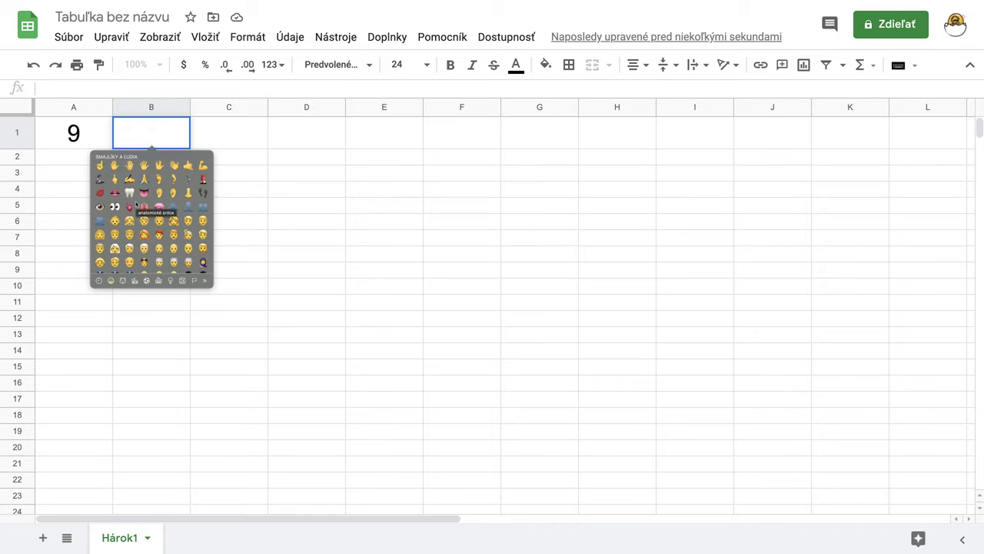
{"action": "scroll", "coordinate": [136, 205], "scroll_direction": "down", "scroll_amount": 10}
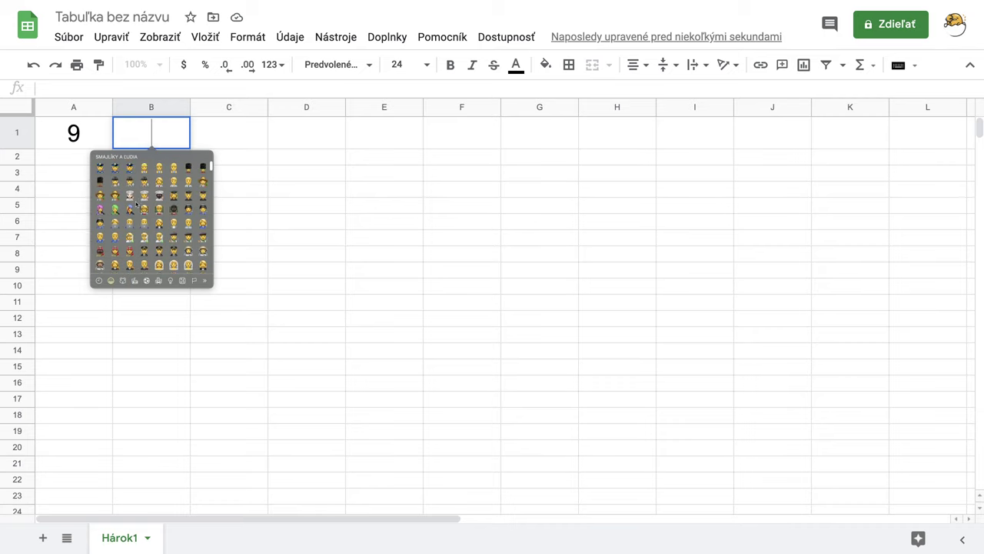
{"action": "left_click", "coordinate": [147, 280]}
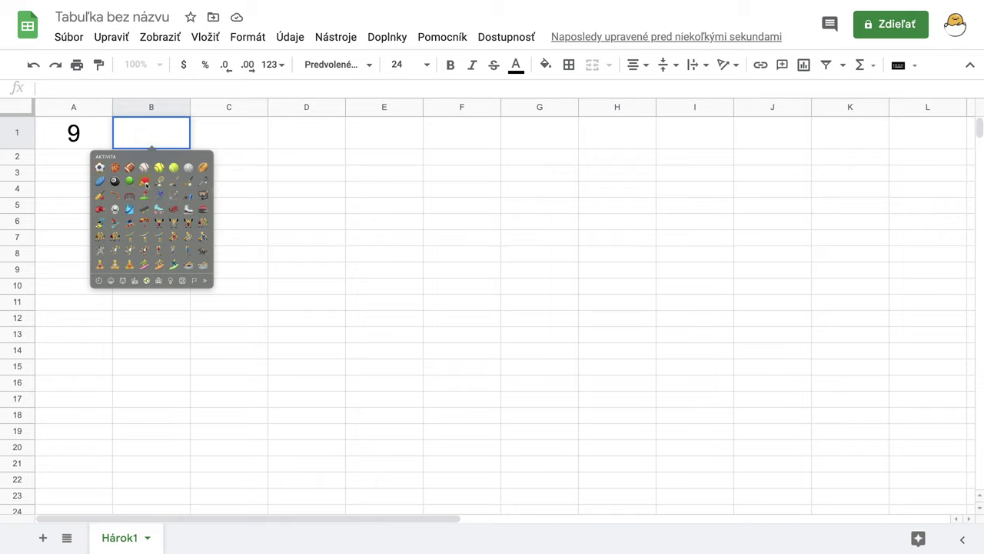
{"action": "left_click", "coordinate": [145, 182]}
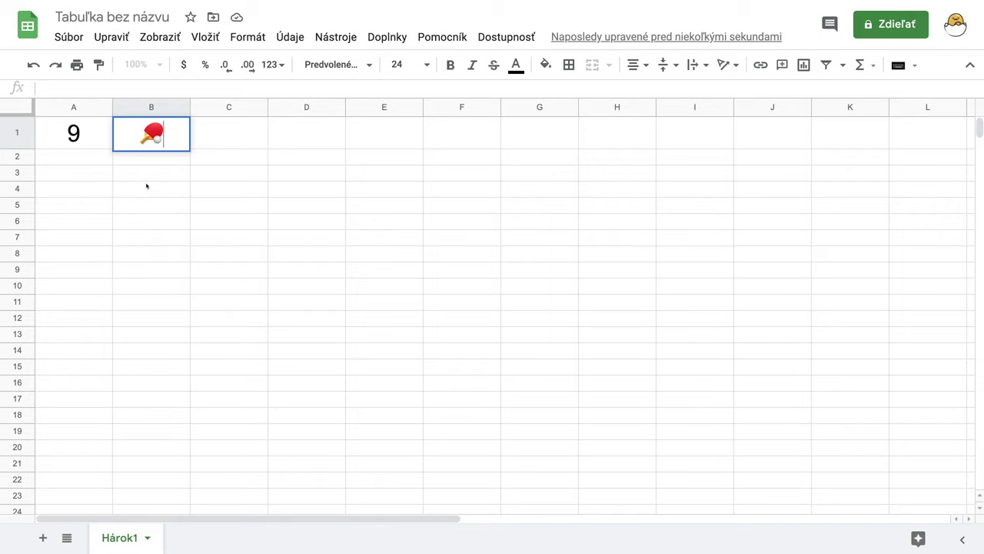
{"action": "key", "text": "Return"}
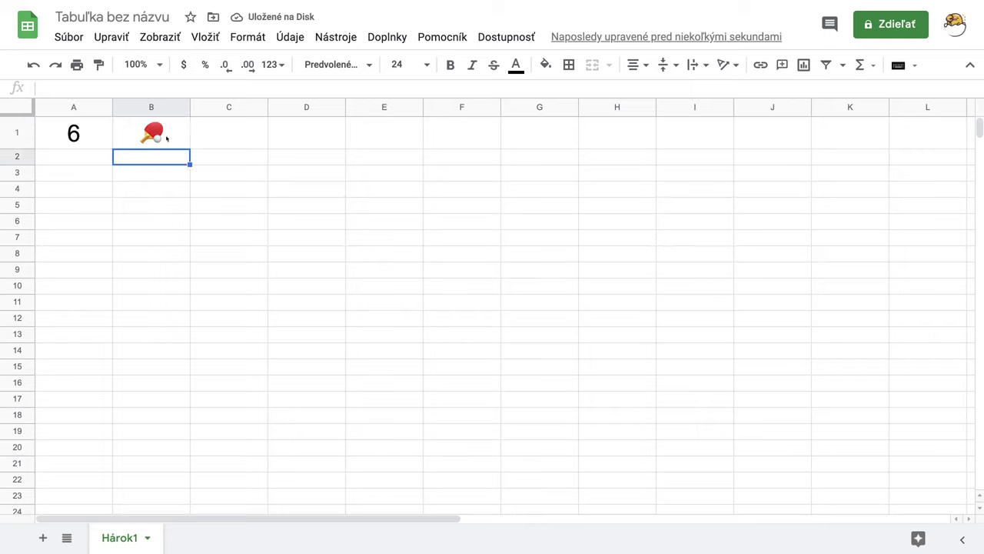
- Delete the table tennis paddle emoji from cell B1
{"action": "left_click", "coordinate": [166, 139]}
{"action": "double_click", "coordinate": [167, 138]}
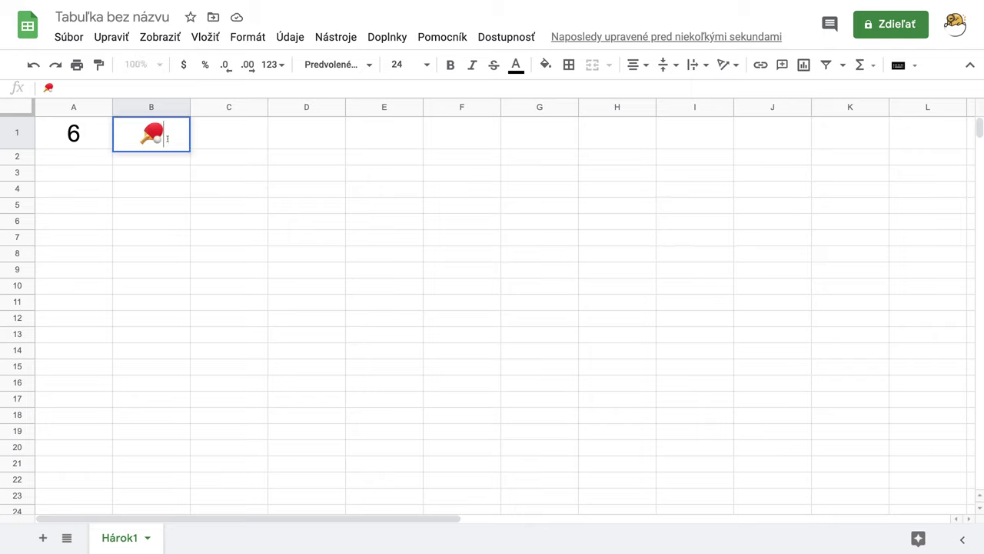
{"action": "key", "text": "BackSpace"}
{"action": "key", "text": "Return"}
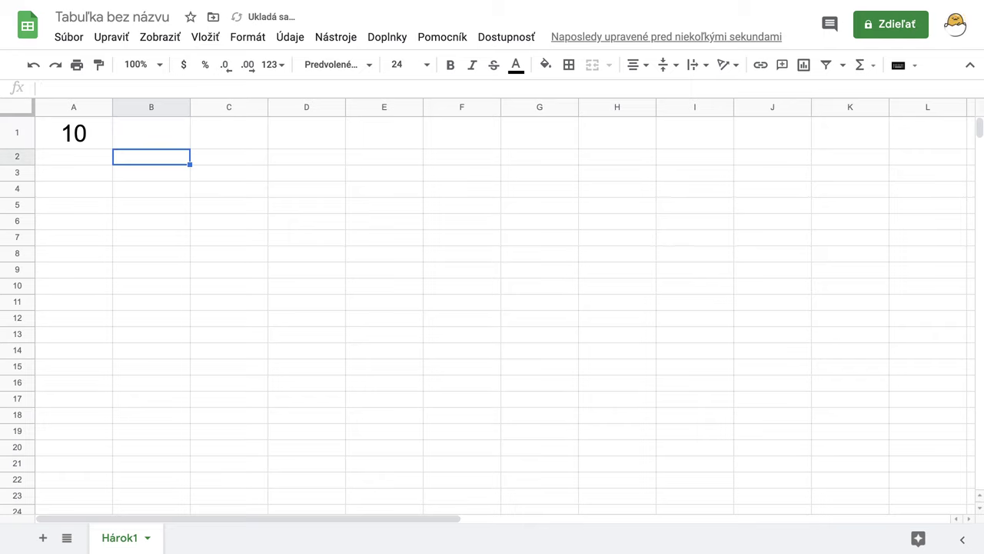
- Insert a checkbox into cell B1 and tick it
{"action": "left_click", "coordinate": [163, 137]}
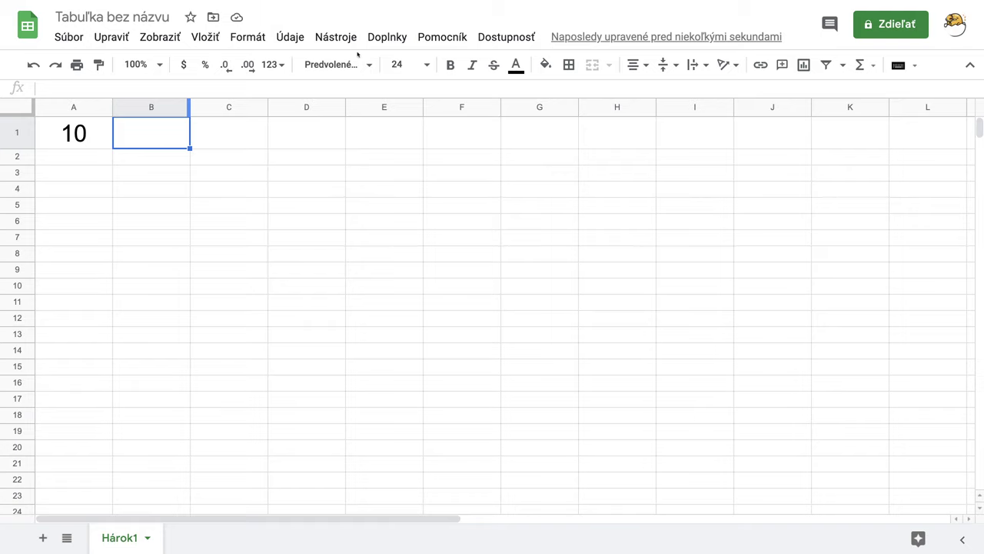
{"action": "left_click", "coordinate": [205, 37]}
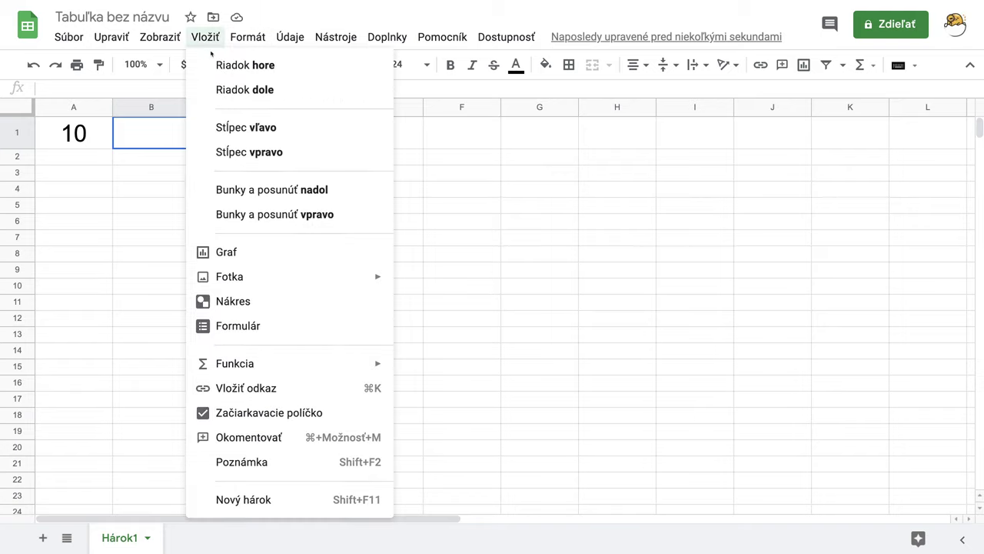
{"action": "left_click", "coordinate": [261, 414]}
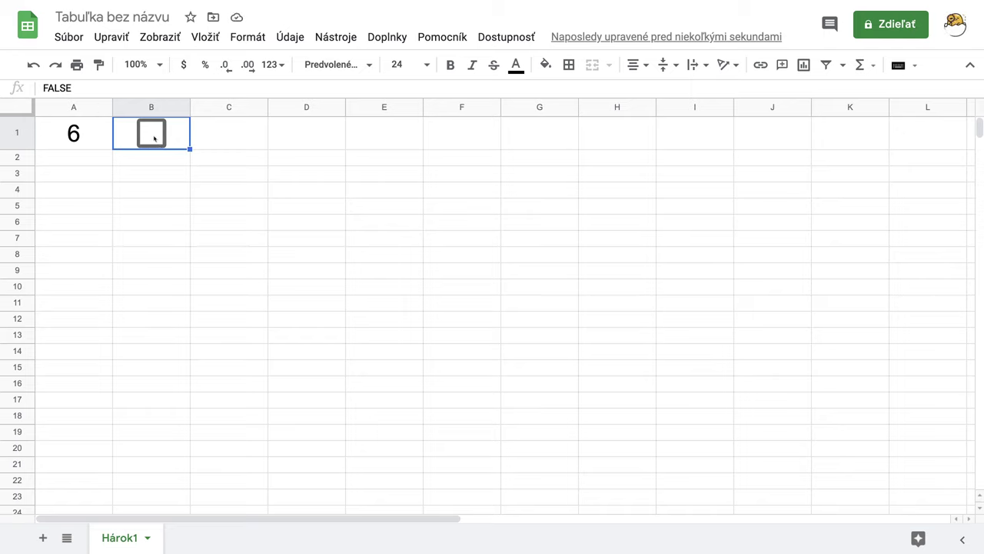
{"action": "left_click", "coordinate": [154, 139]}
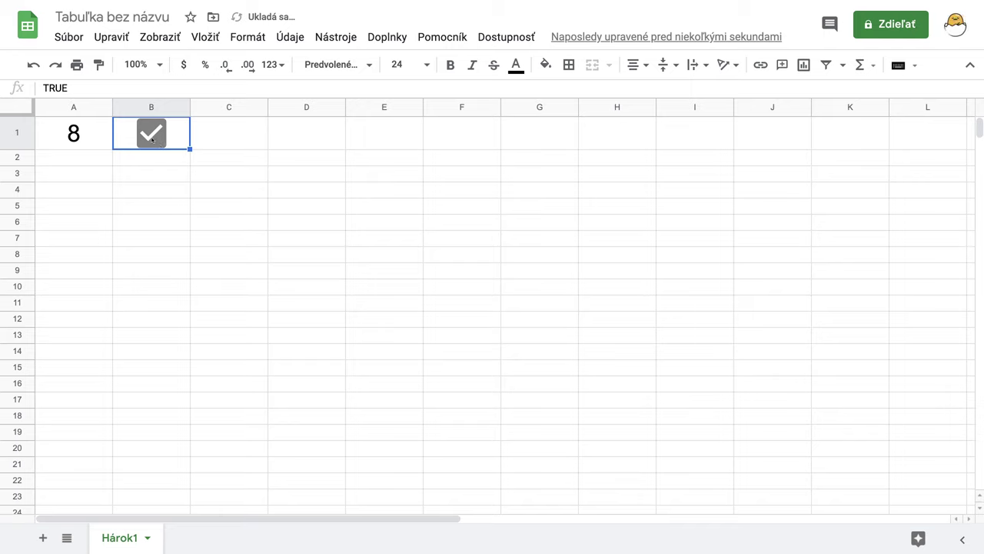
- Toggle the checkbox in cell B1 four times to generate new random numbers in cell A1
{"action": "left_click", "coordinate": [152, 139]}
{"action": "left_click", "coordinate": [152, 139]}
{"action": "left_click", "coordinate": [152, 139]}
{"action": "left_click", "coordinate": [152, 139]}
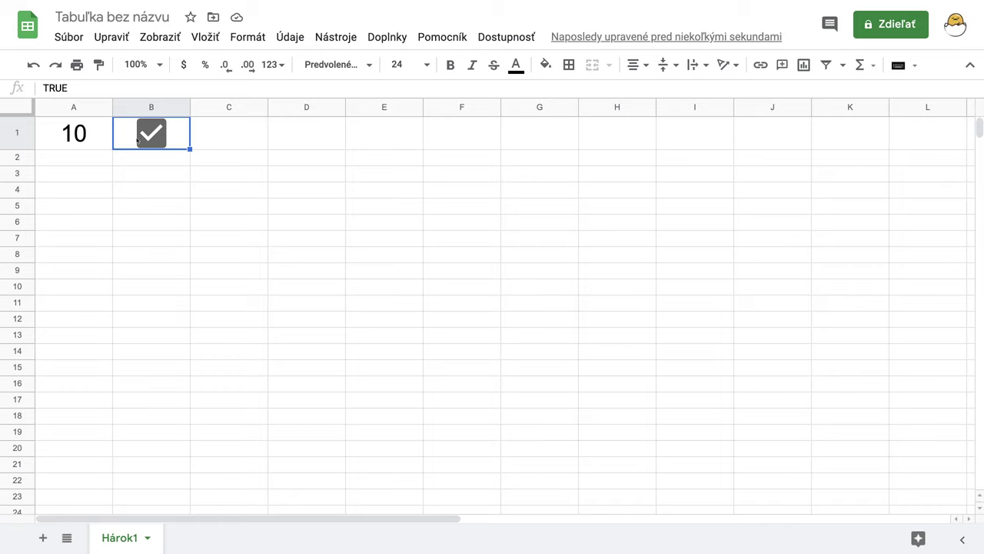
- Set the locale to Slovensko in the spreadsheet settings
{"action": "left_click", "coordinate": [68, 36]}
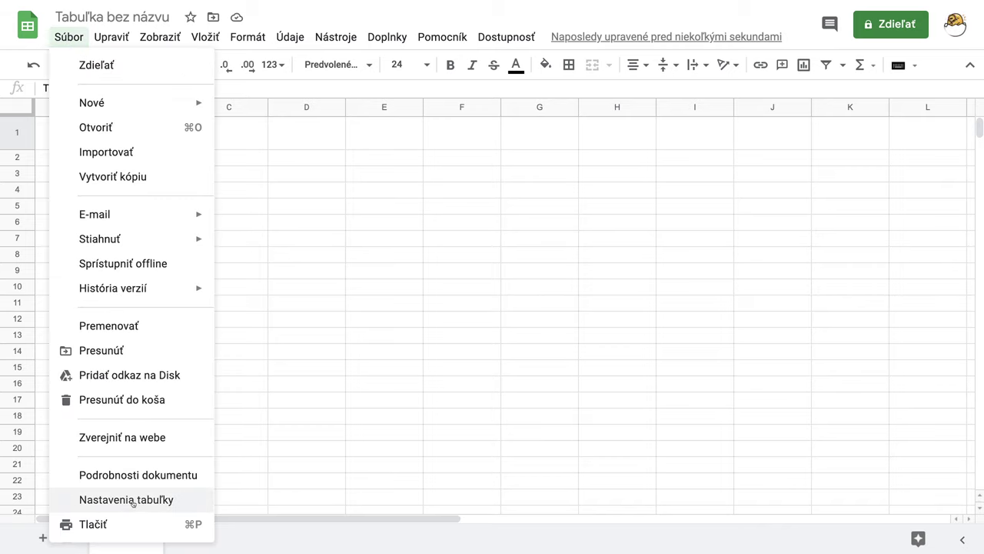
{"action": "left_click", "coordinate": [245, 449]}
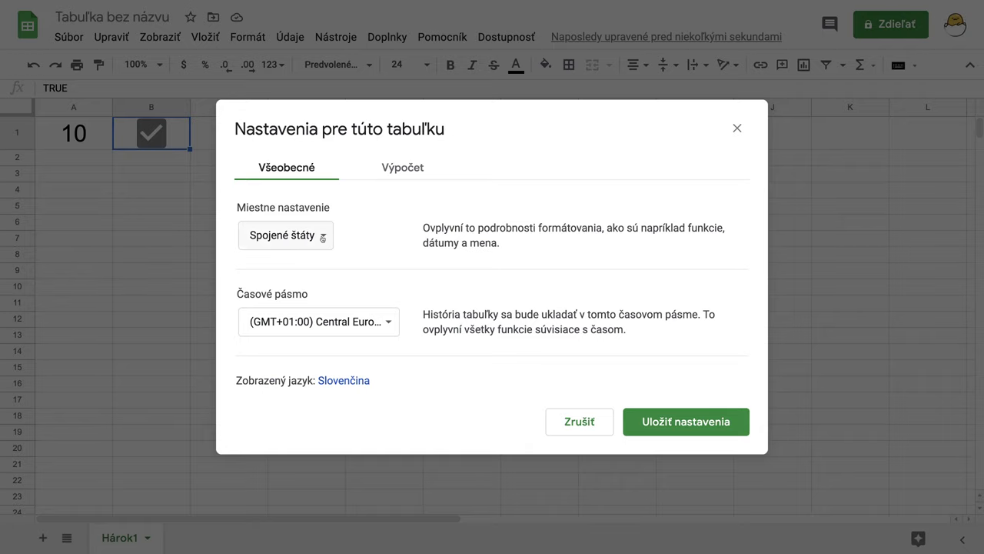
{"action": "left_click", "coordinate": [322, 237]}
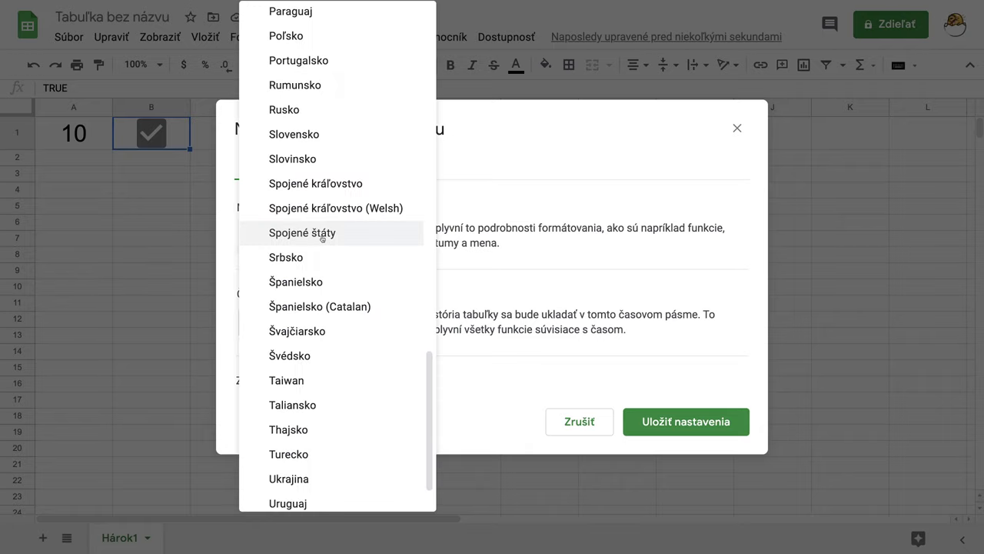
{"action": "left_click", "coordinate": [314, 135]}
- Set the spreadsheet's recalculation to "Pri zmene a každú minútu" and save the settings
{"action": "left_click", "coordinate": [403, 169]}
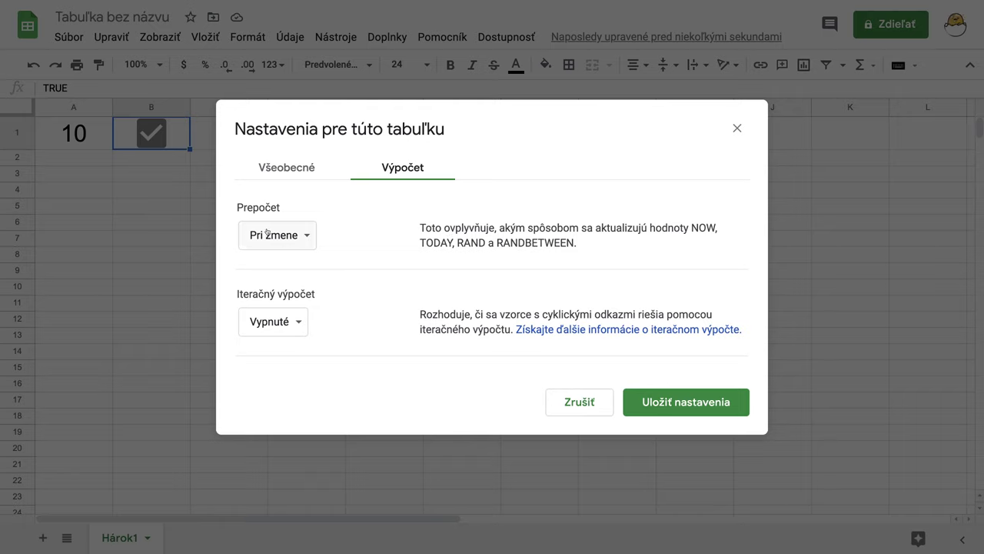
{"action": "left_click_drag", "start_coordinate": [498, 242], "coordinate": [574, 243]}
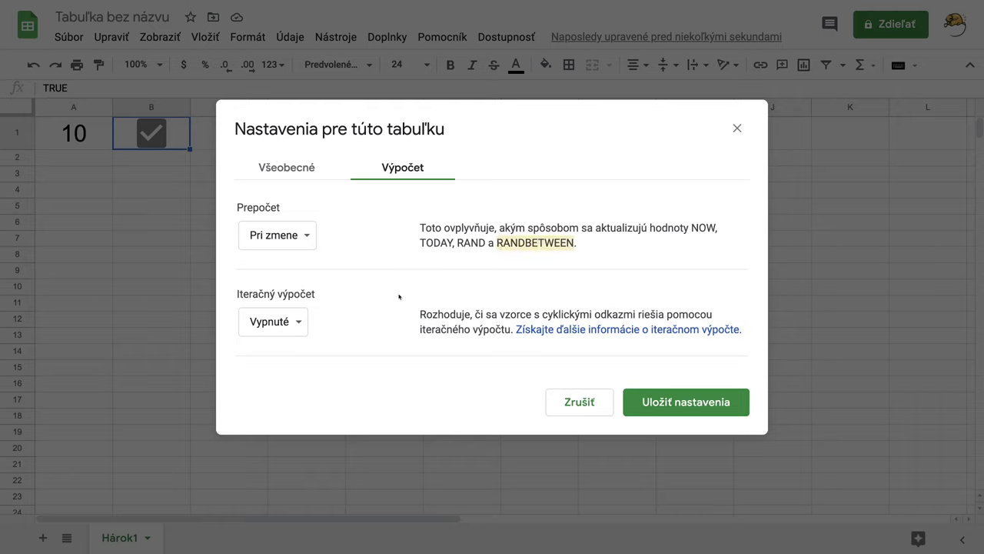
{"action": "left_click", "coordinate": [308, 238]}
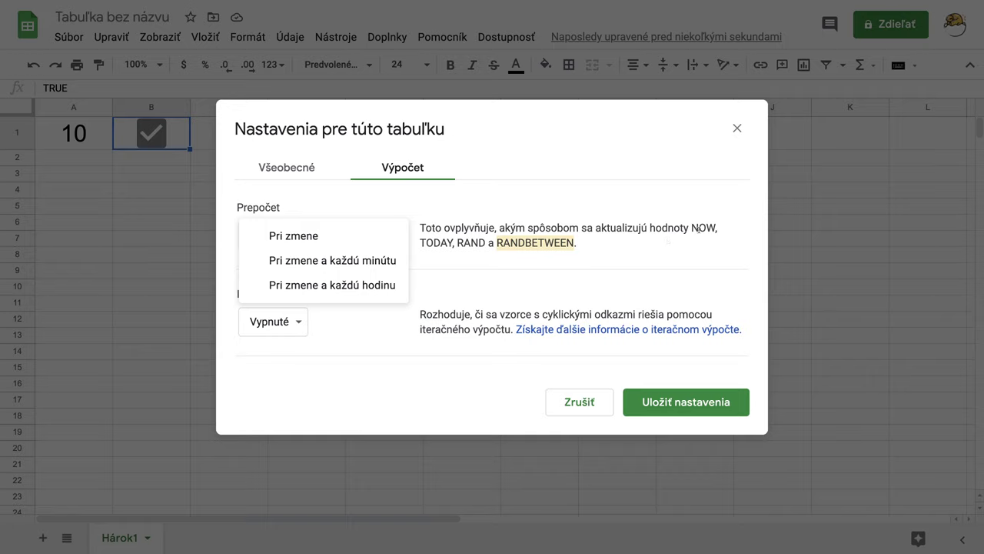
{"action": "left_click", "coordinate": [363, 262]}
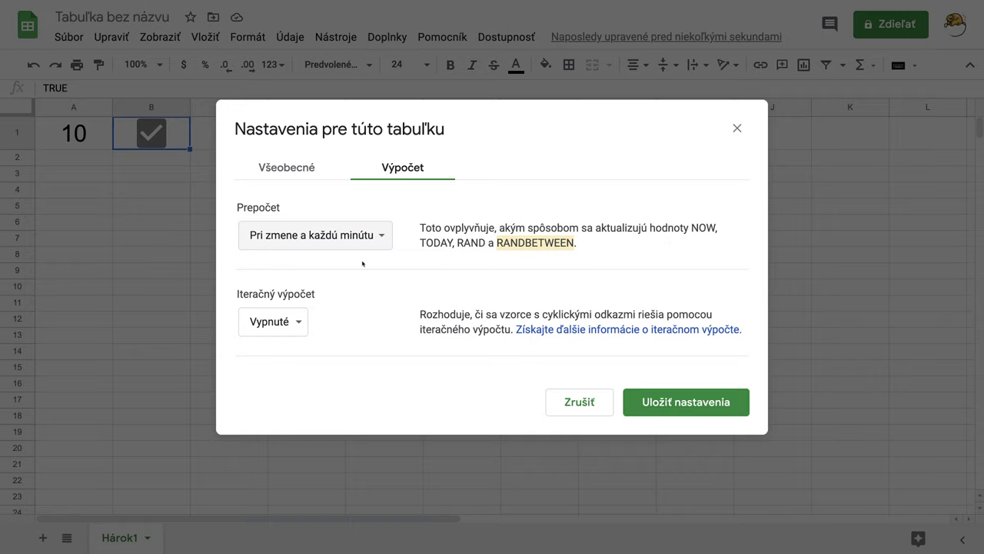
{"action": "left_click", "coordinate": [678, 402]}
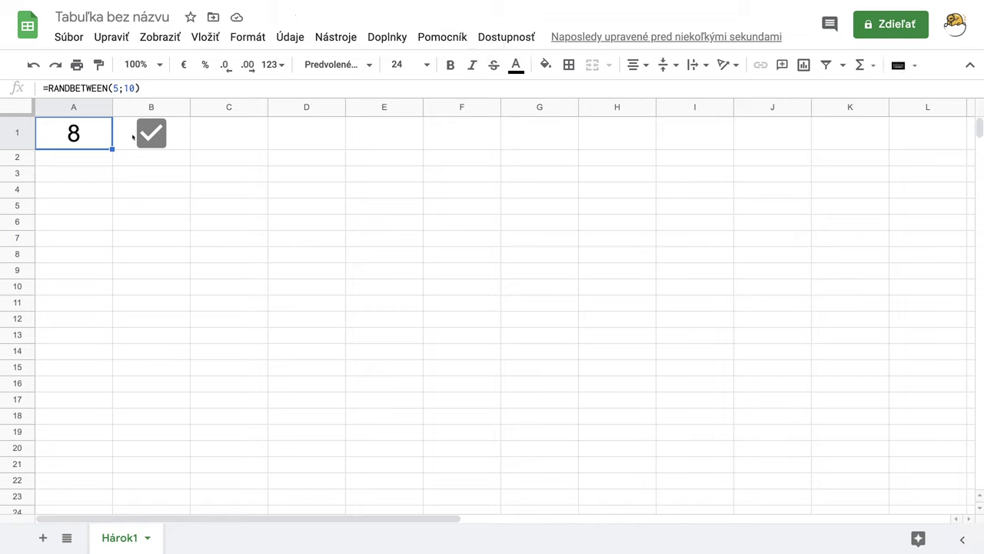
- Enter the formula =NOW() in cell C1 and fit column C's width to its contents
{"action": "left_click", "coordinate": [225, 137]}
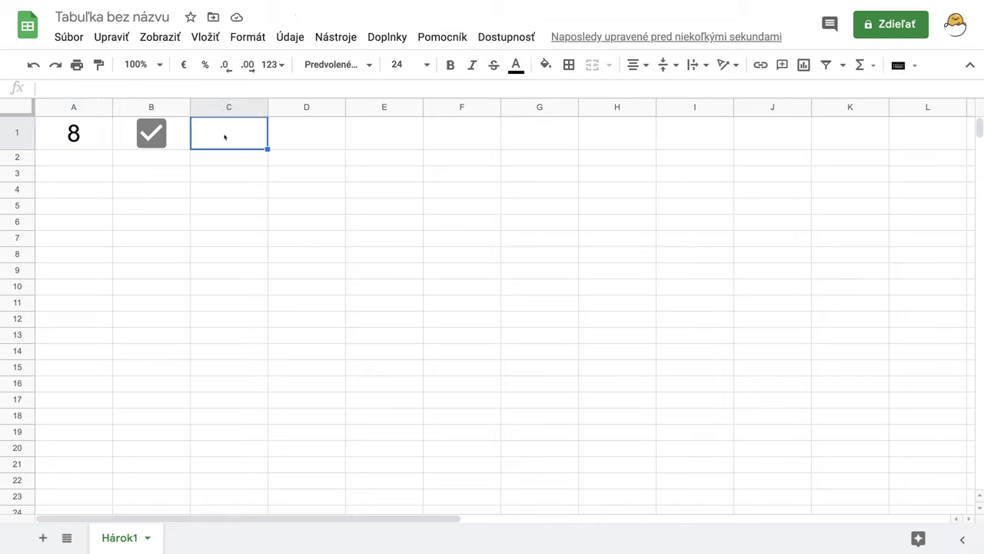
{"action": "type", "text": "=n"}
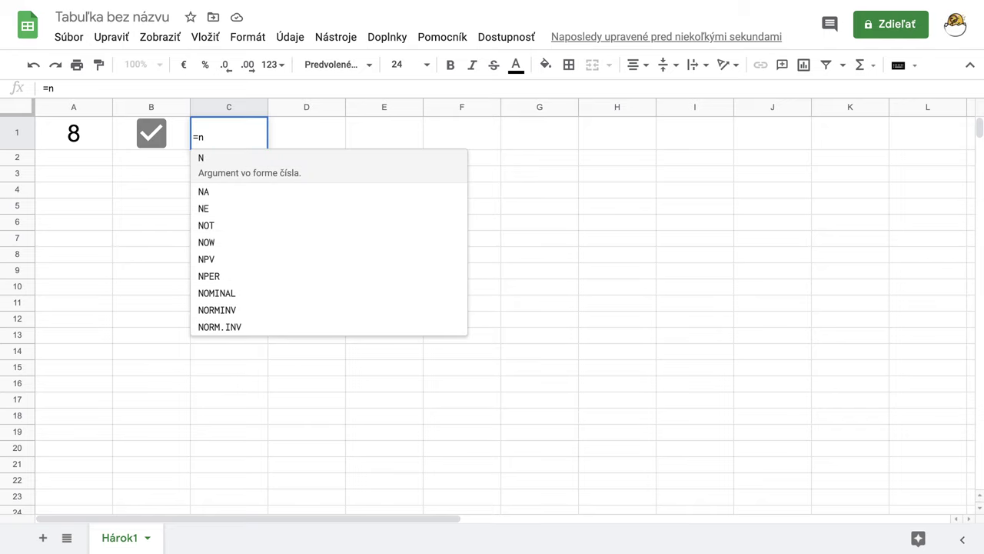
{"action": "type", "text": "o"}
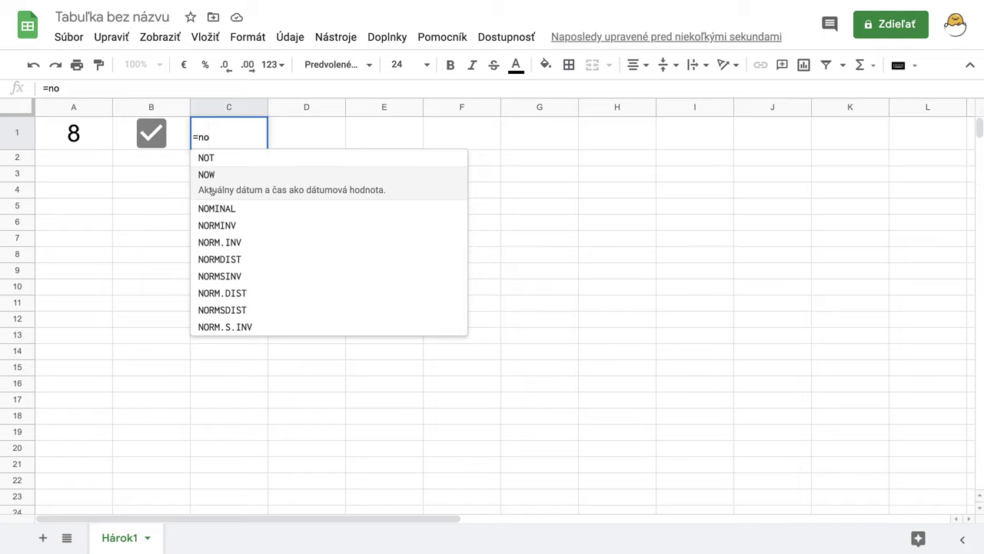
{"action": "left_click", "coordinate": [207, 178]}
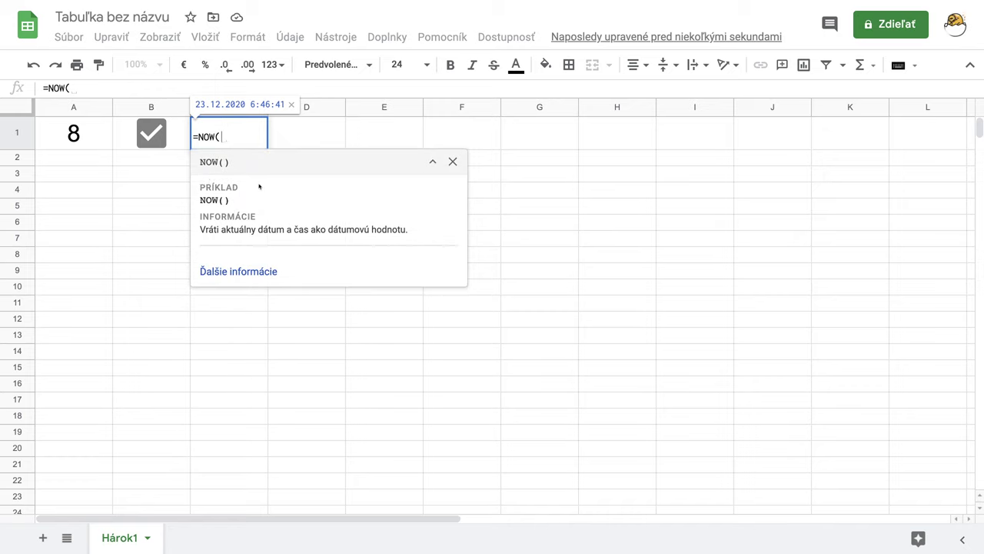
{"action": "key", "text": "Return"}
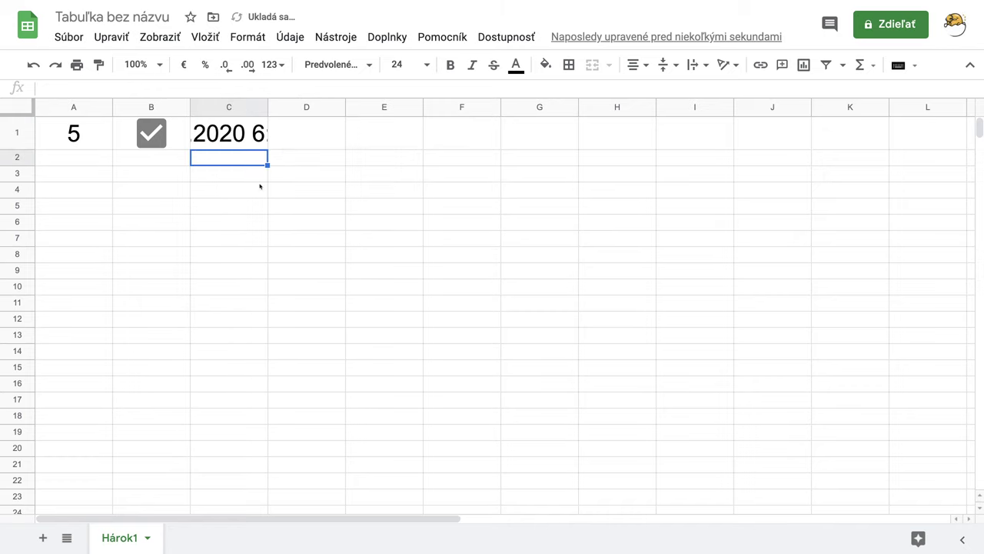
{"action": "left_click_drag", "start_coordinate": [266, 107], "coordinate": [267, 108]}
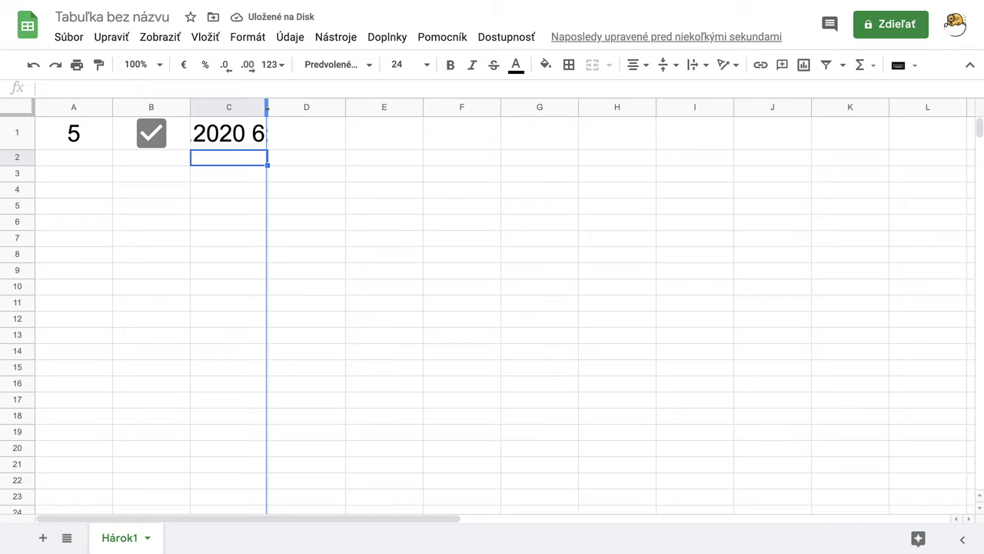
{"action": "double_click", "coordinate": [267, 107]}
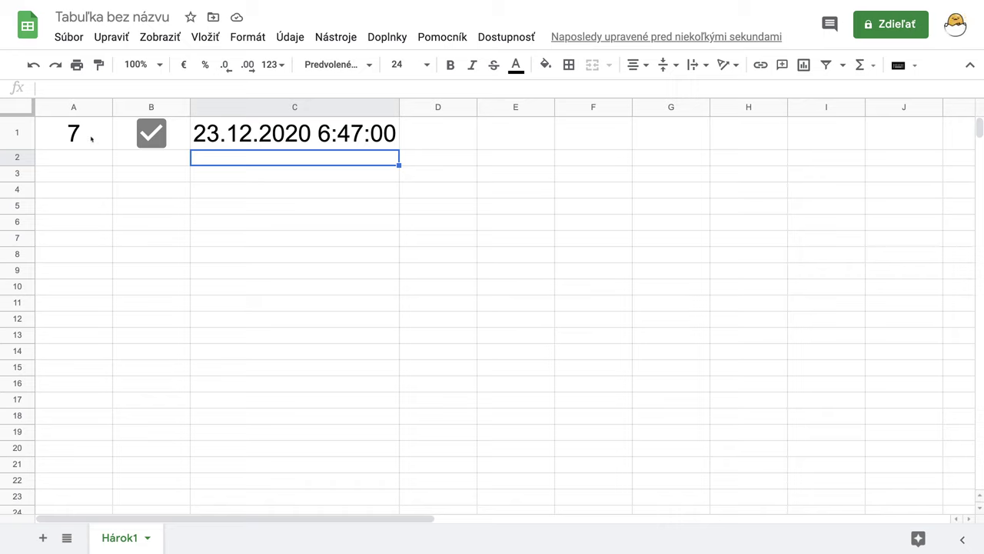
- Enter the formula =TODAY() in cell D1 and fit column D's width to its contents
{"action": "left_click", "coordinate": [427, 142]}
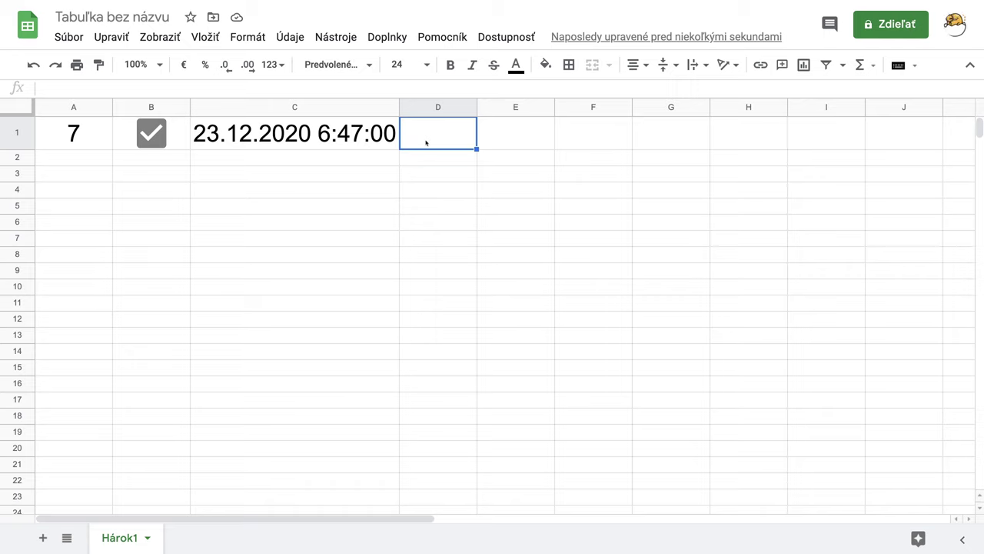
{"action": "double_click", "coordinate": [426, 142]}
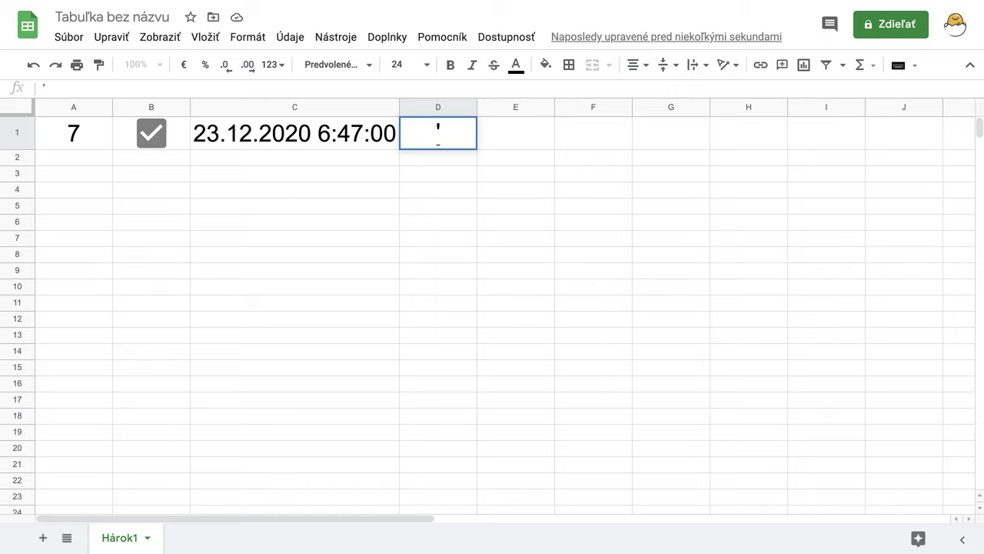
{"action": "type", "text": "="}
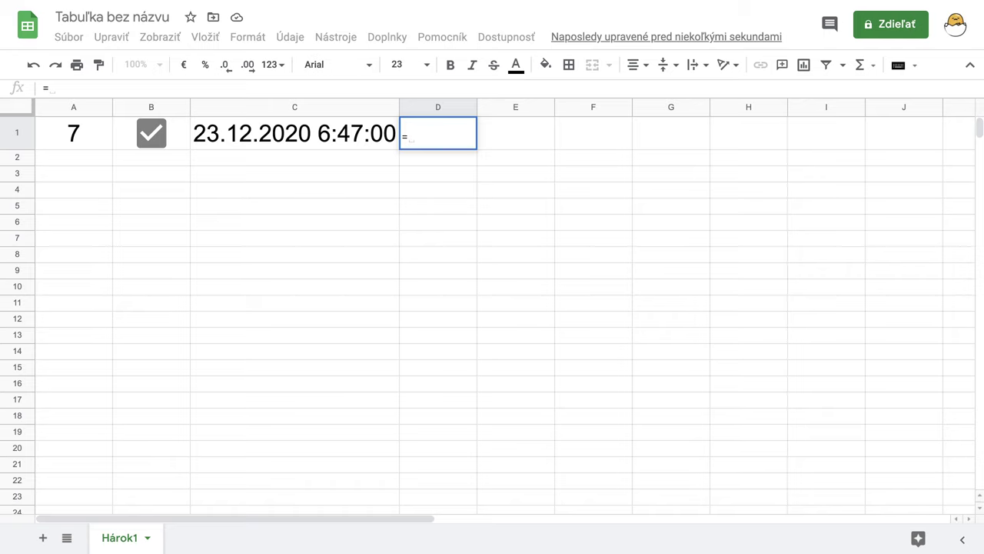
{"action": "type", "text": "to"}
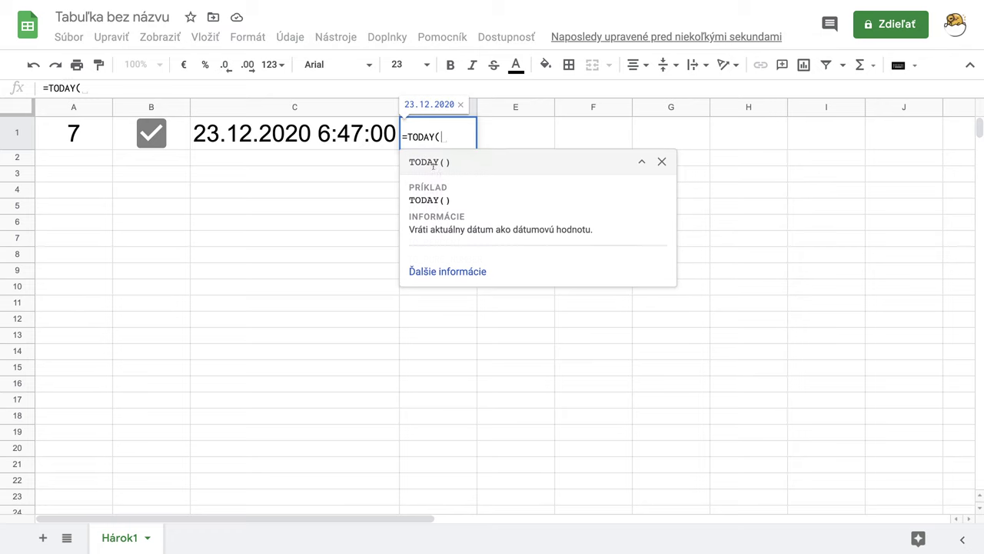
{"action": "left_click", "coordinate": [439, 169]}
{"action": "key", "text": "Return"}
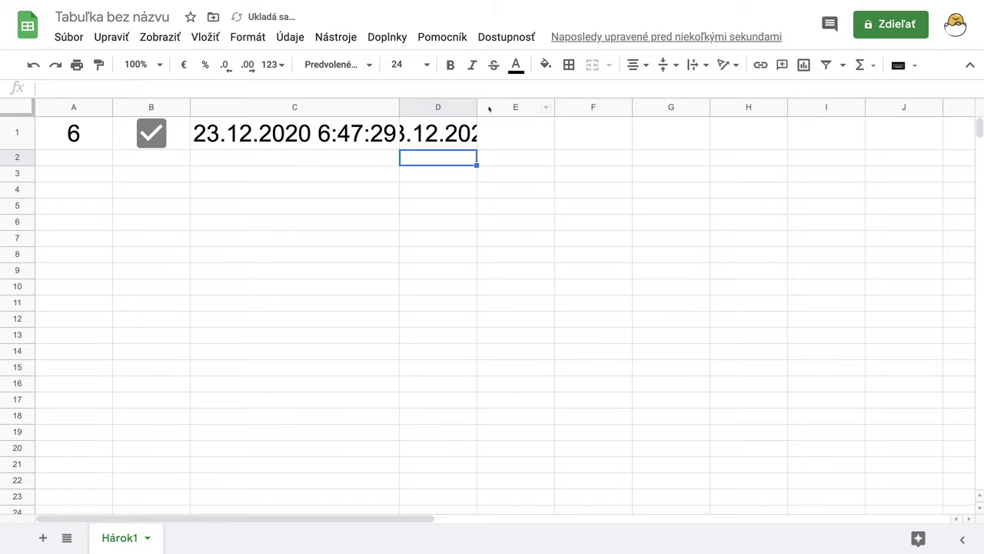
{"action": "double_click", "coordinate": [476, 108]}
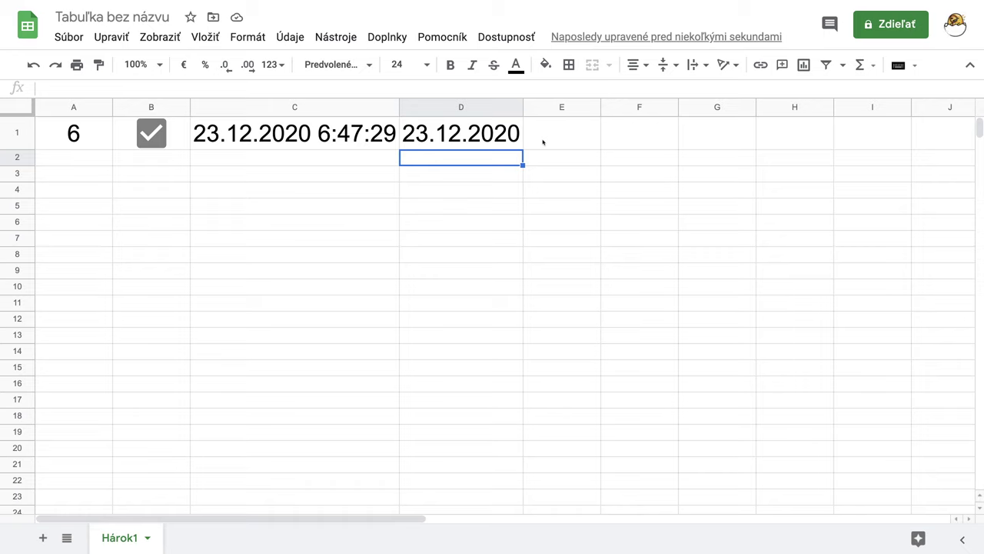
- Enter the formula =RAND() in cell E1
{"action": "left_click", "coordinate": [543, 139]}
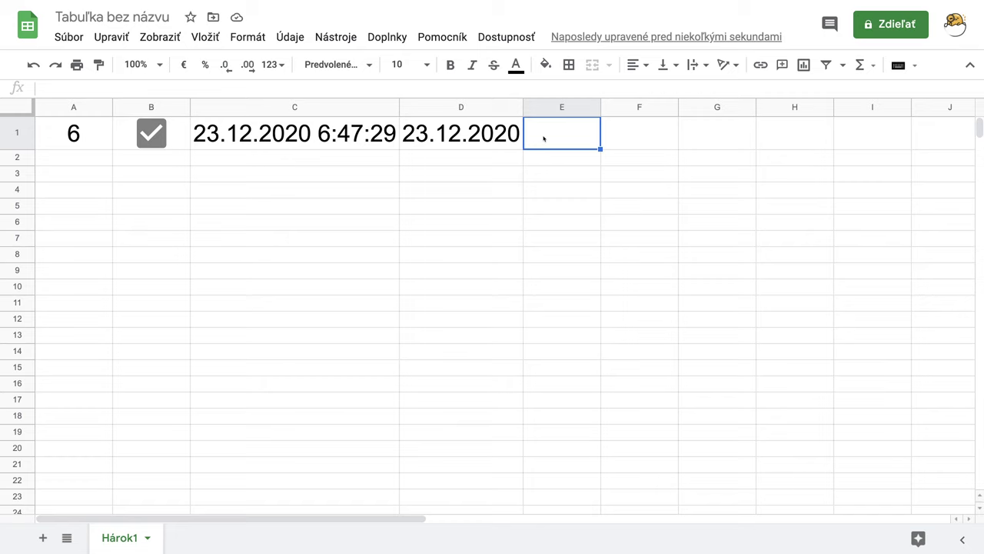
{"action": "type", "text": "=ra"}
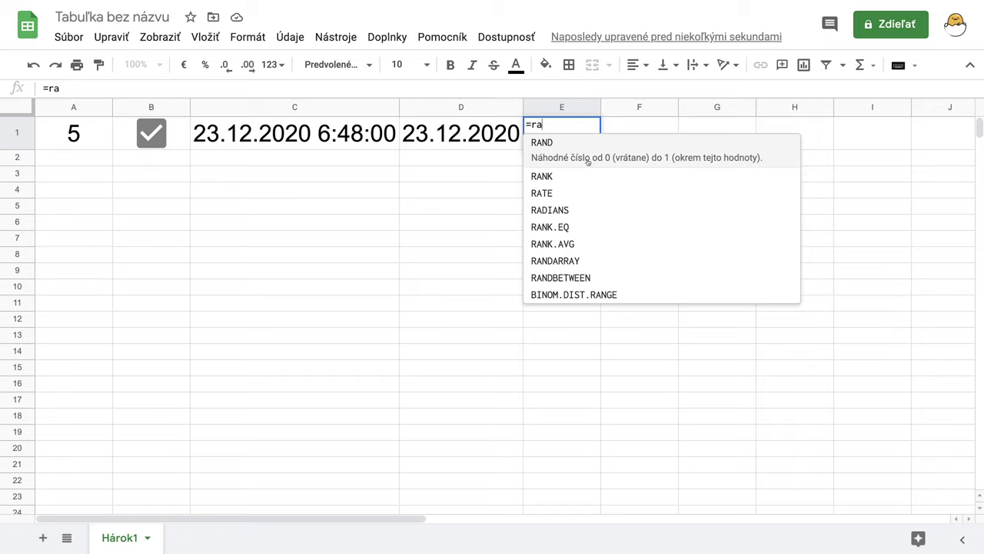
{"action": "left_click", "coordinate": [549, 146]}
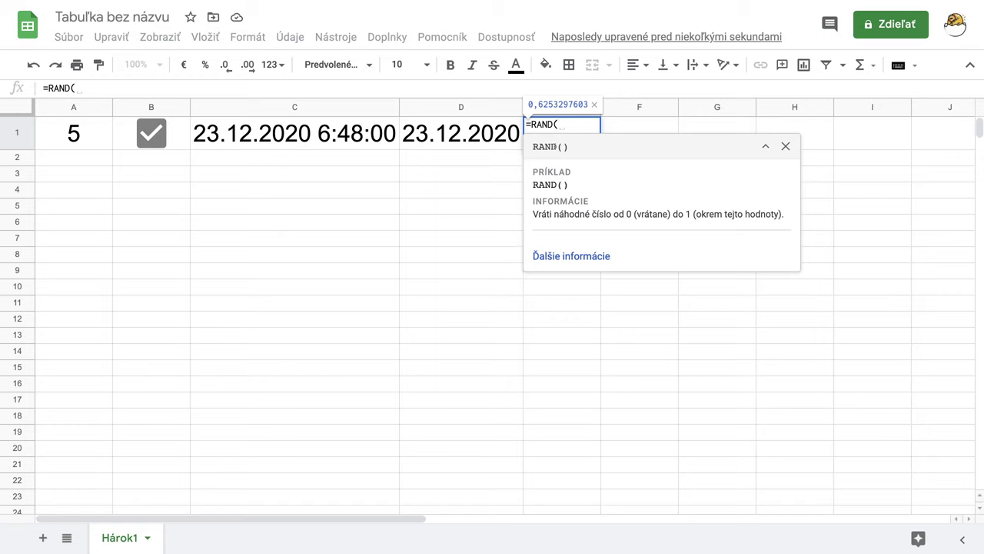
{"action": "key", "text": "Return"}
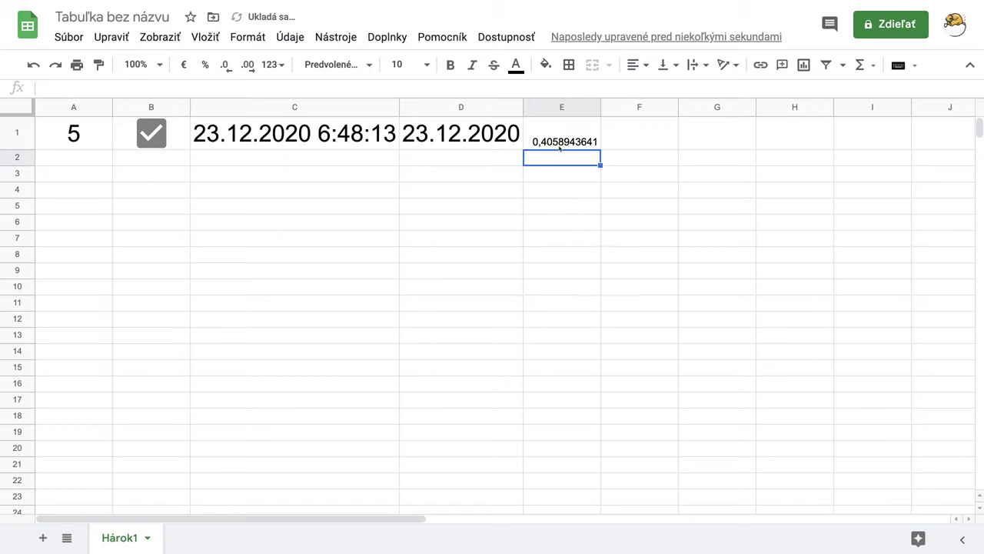
- Set the font size of cell E1 to 24
{"action": "left_click", "coordinate": [573, 140]}
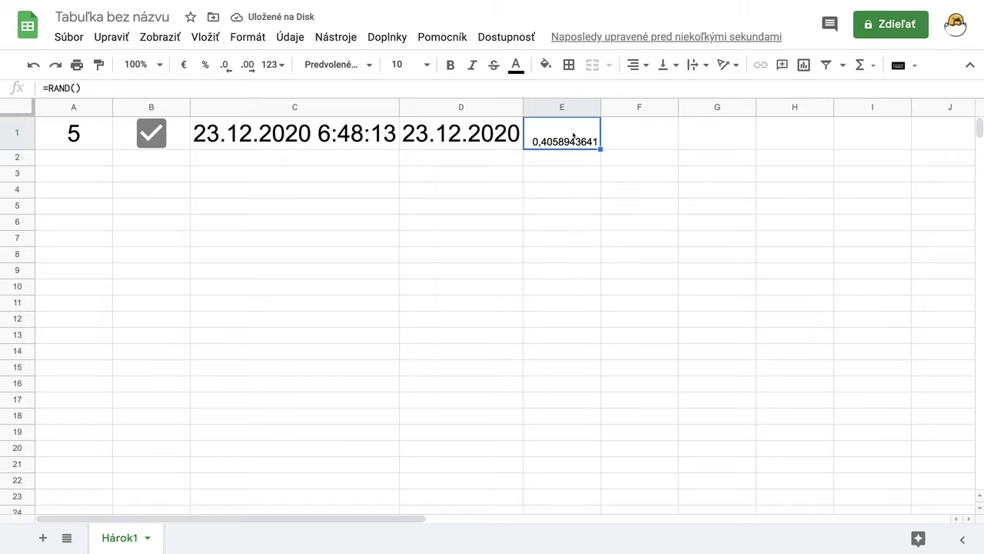
{"action": "left_click", "coordinate": [428, 64]}
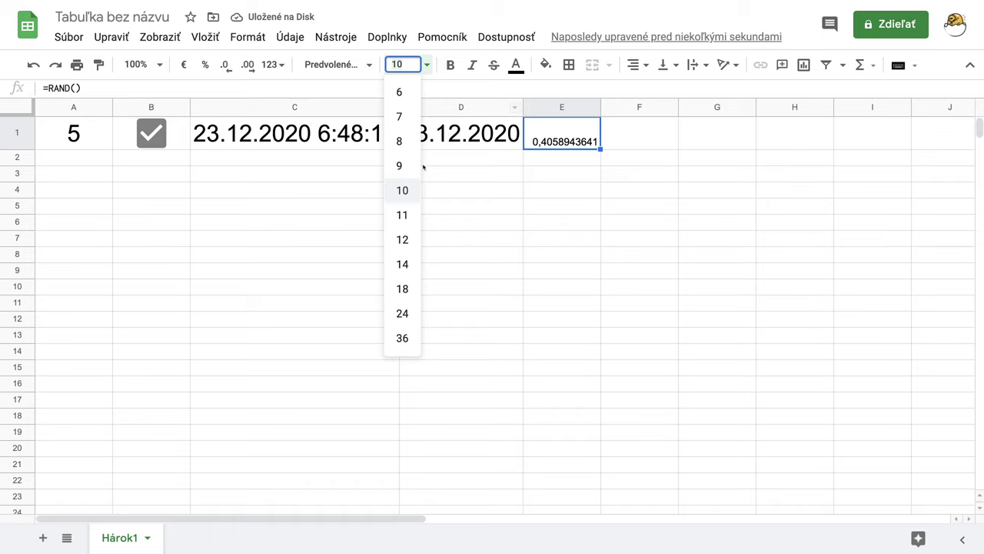
{"action": "left_click", "coordinate": [403, 339]}
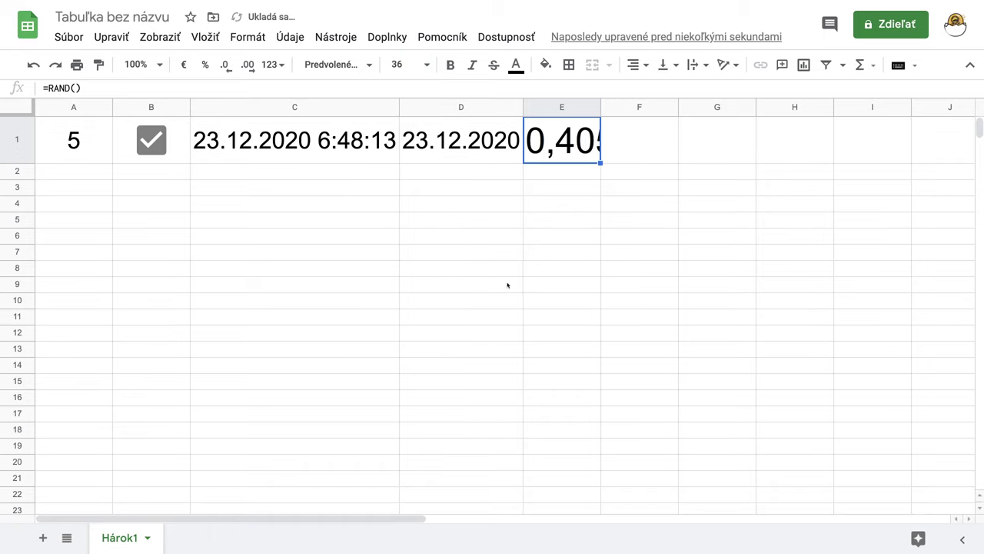
{"action": "left_click", "coordinate": [426, 65]}
{"action": "left_click", "coordinate": [403, 314]}
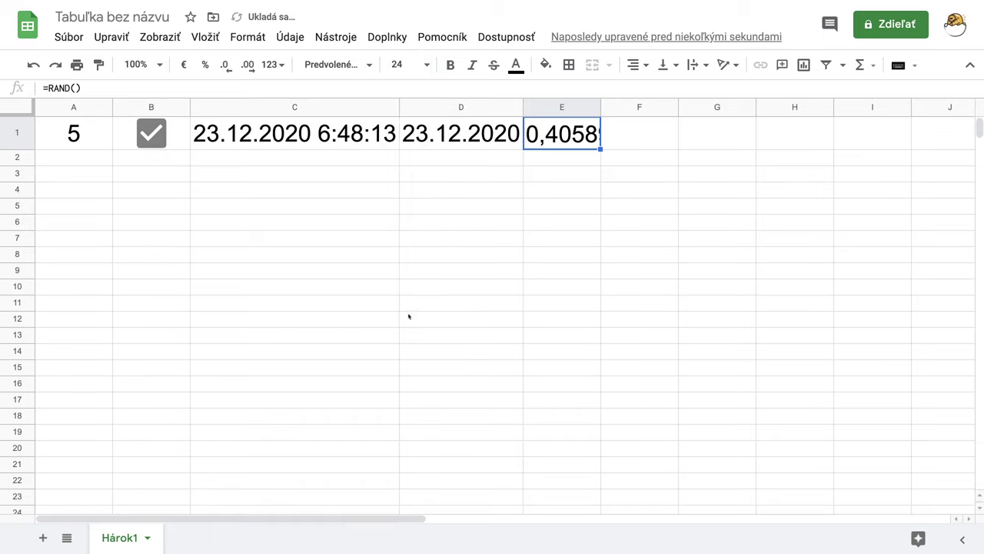
- Centre cell E1 horizontally, align it to the middle vertically, and fit column E's width to its contents
{"action": "left_click", "coordinate": [645, 65]}
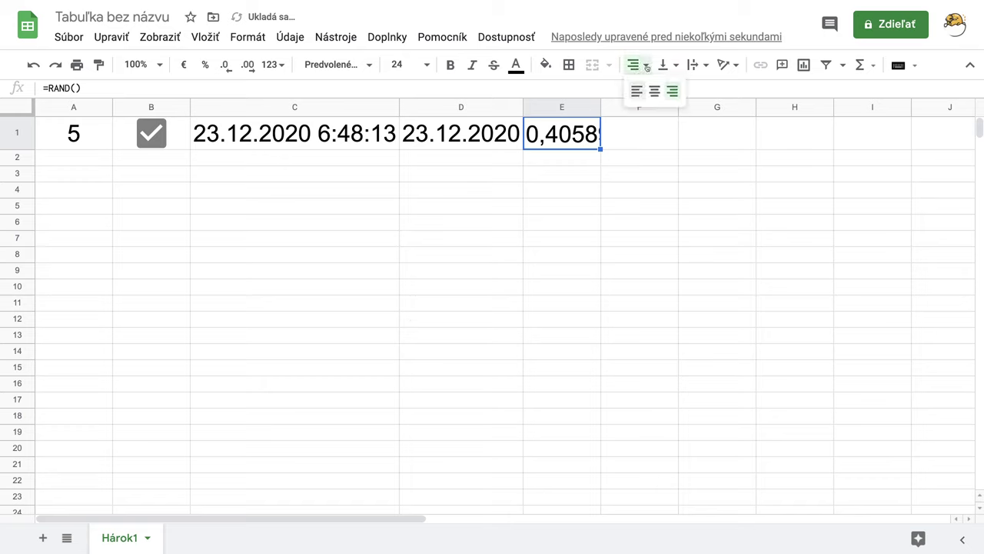
{"action": "left_click", "coordinate": [654, 93]}
{"action": "left_click", "coordinate": [667, 64]}
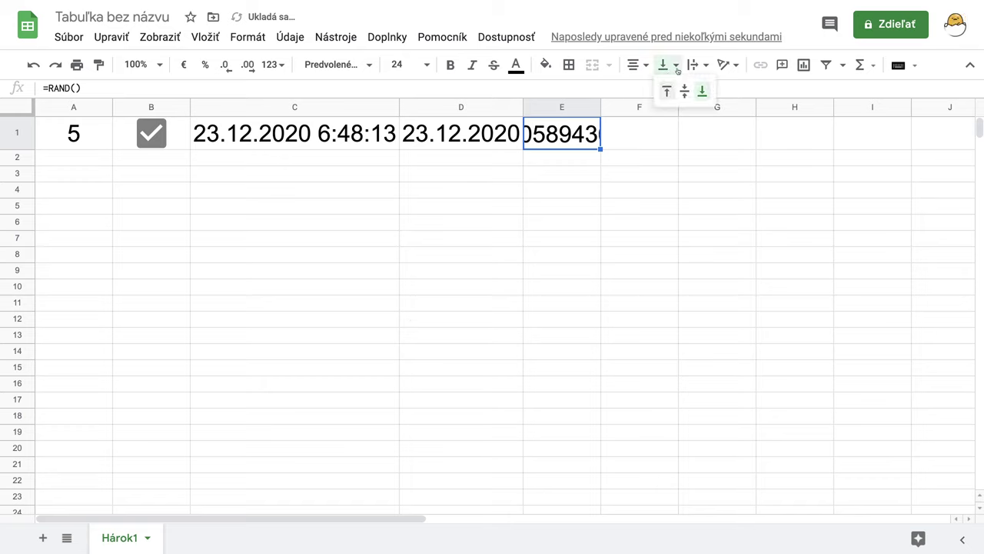
{"action": "left_click", "coordinate": [685, 92]}
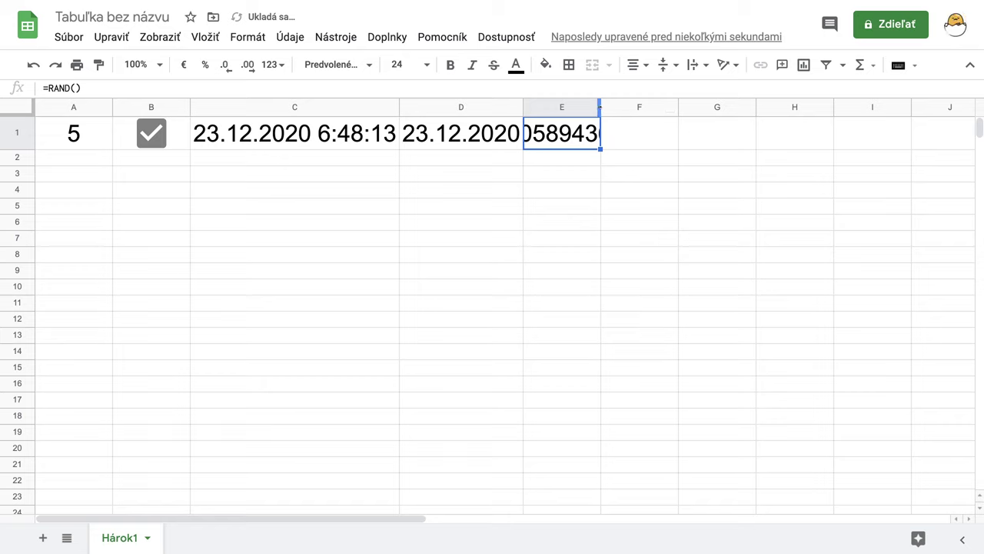
{"action": "left_click_drag", "start_coordinate": [600, 108], "coordinate": [600, 107]}
{"action": "double_click", "coordinate": [600, 108]}
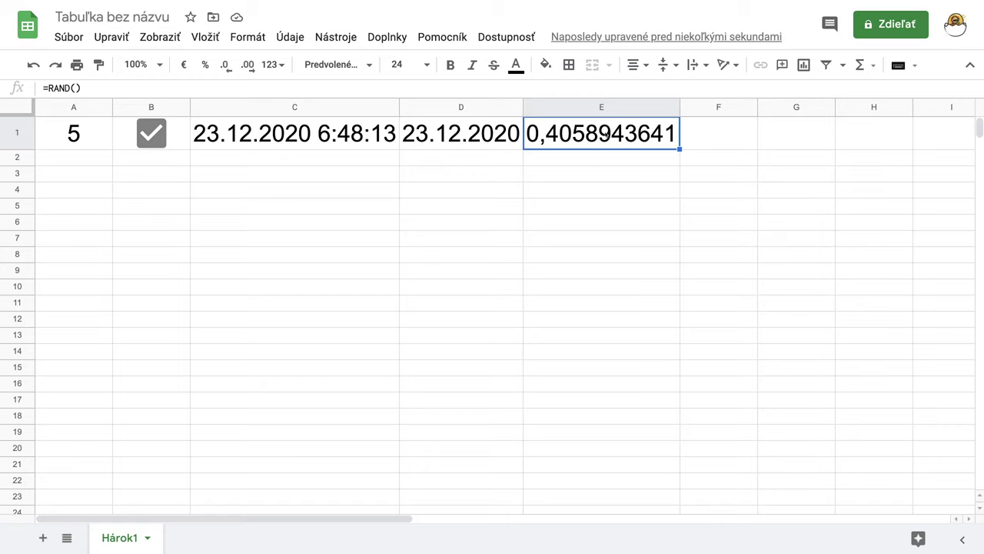
{"action": "double_click", "coordinate": [605, 135]}
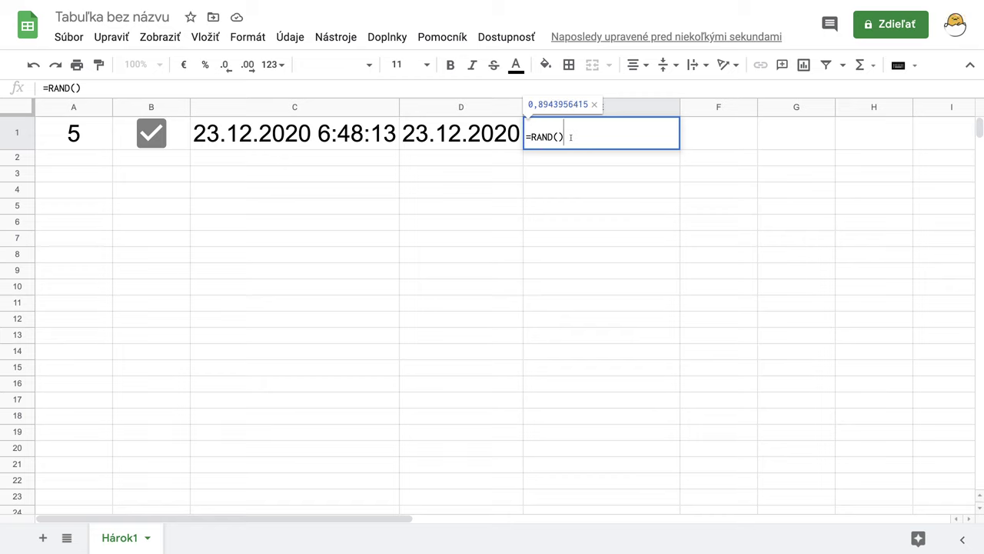
{"action": "type", "text": "*1"}
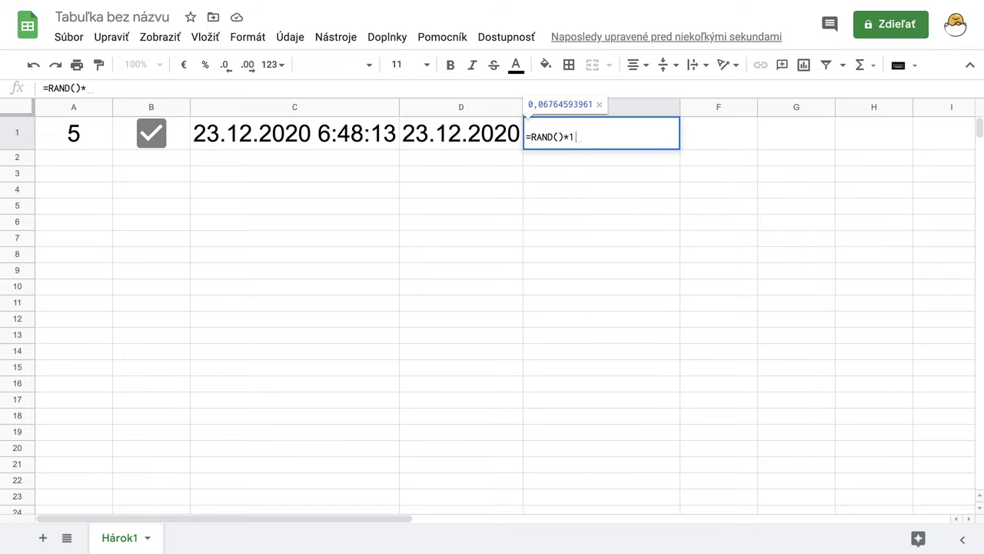
{"action": "type", "text": "0"}
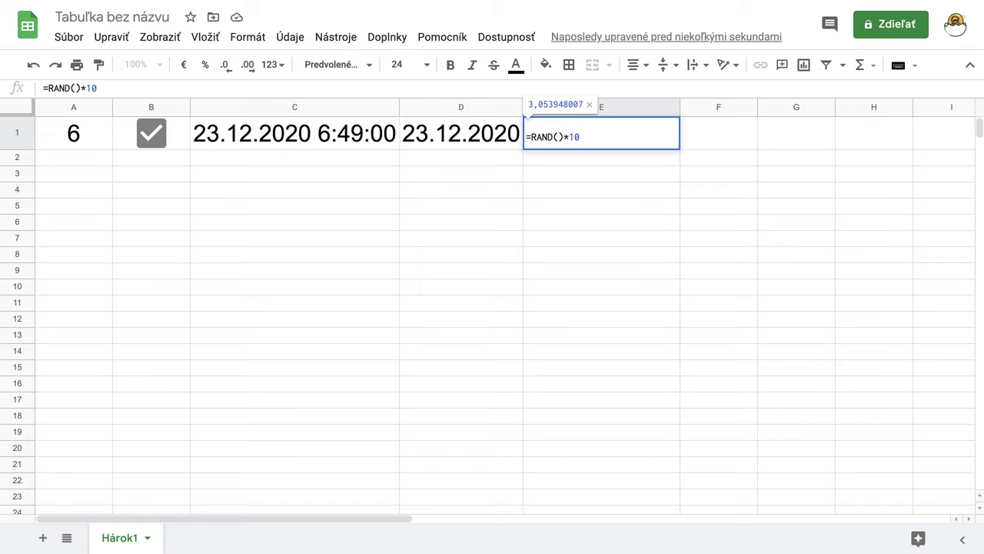
{"action": "type", "text": "00"}
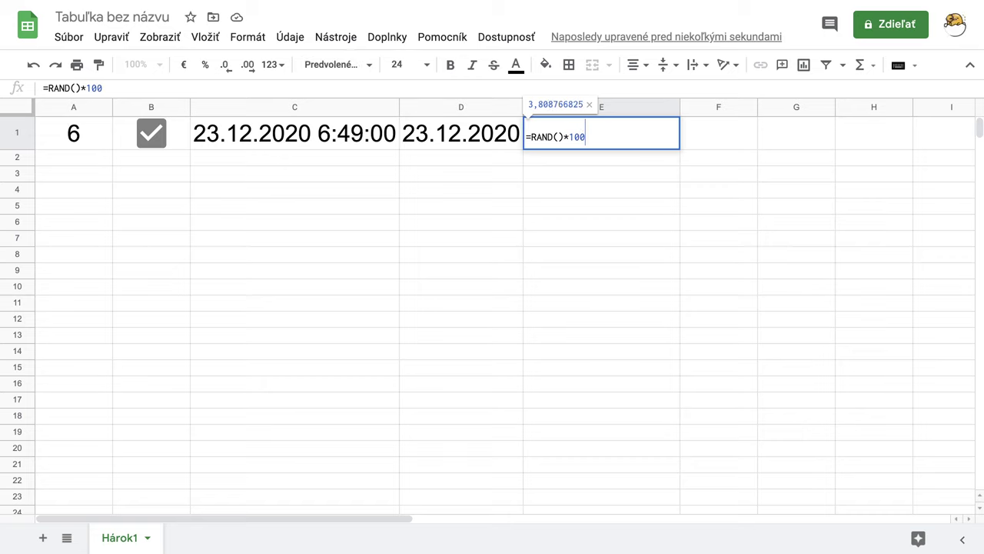
{"action": "type", "text": "0000"}
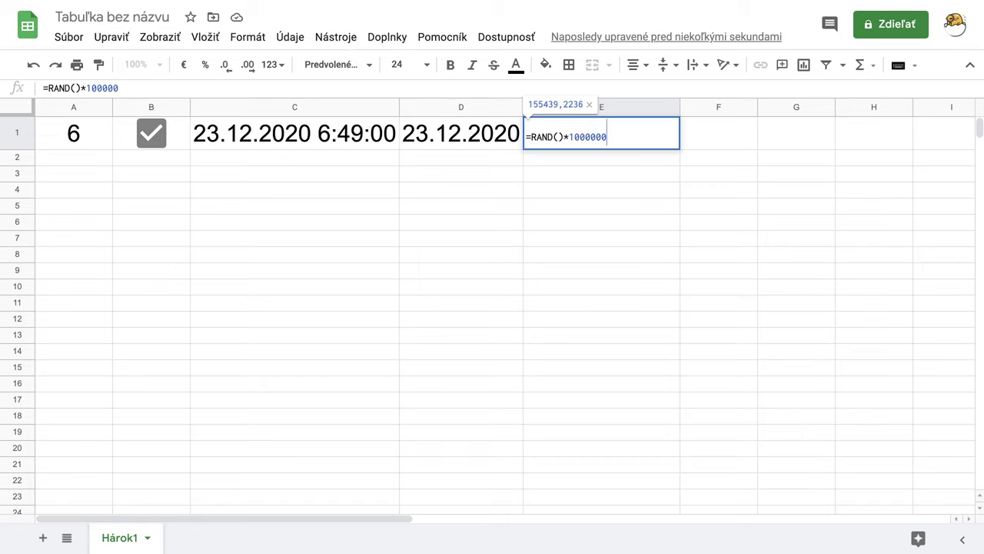
{"action": "type", "text": "0"}
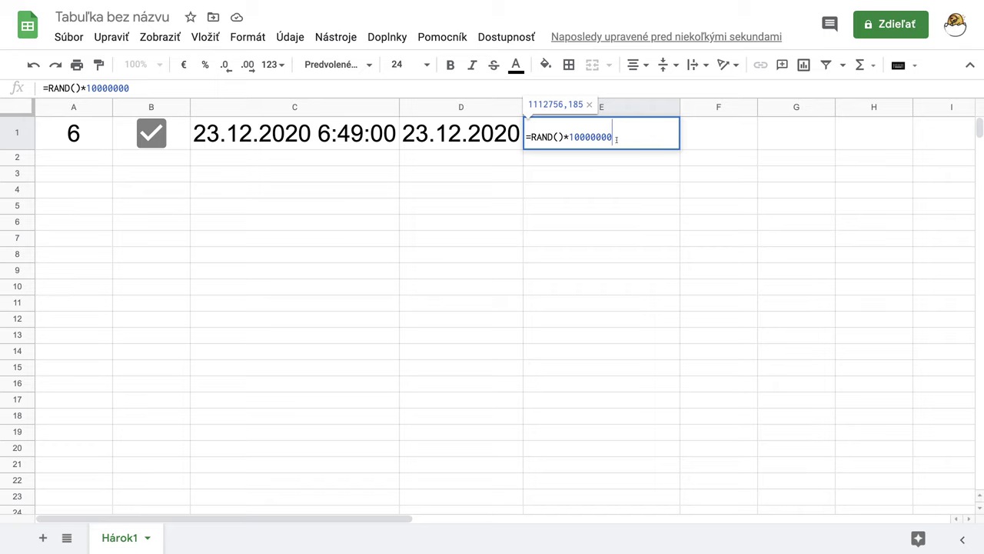
{"action": "type", "text": "00"}
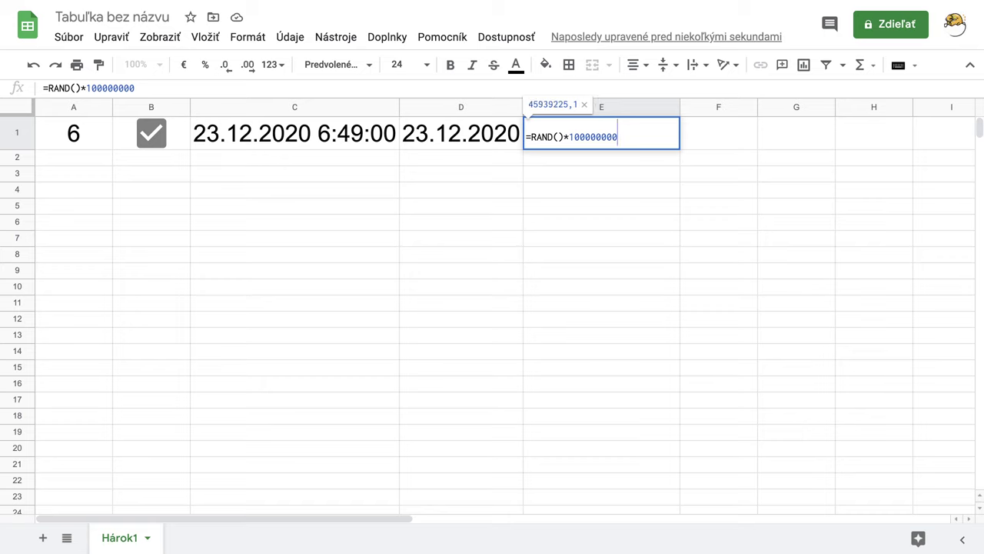
{"action": "type", "text": "00"}
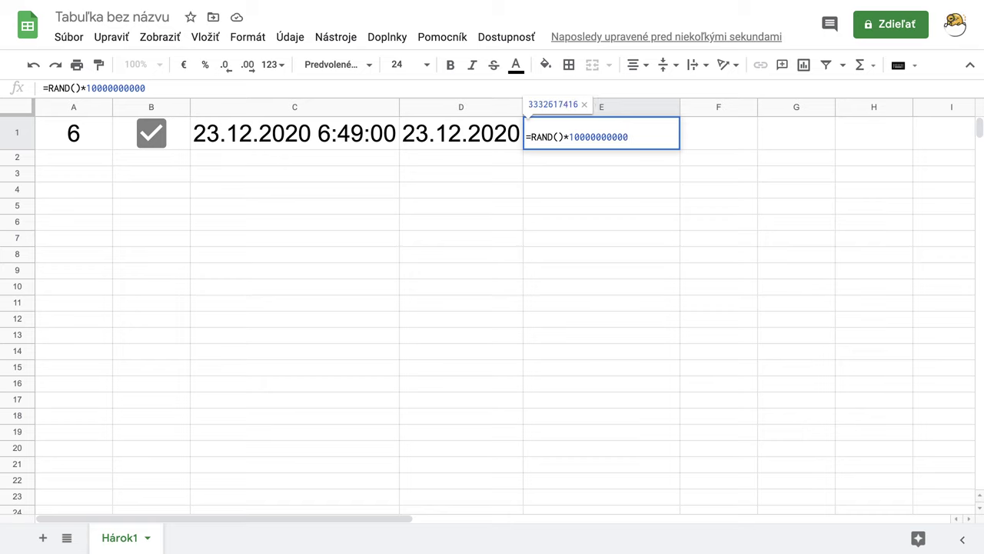
{"action": "key", "text": "Return"}
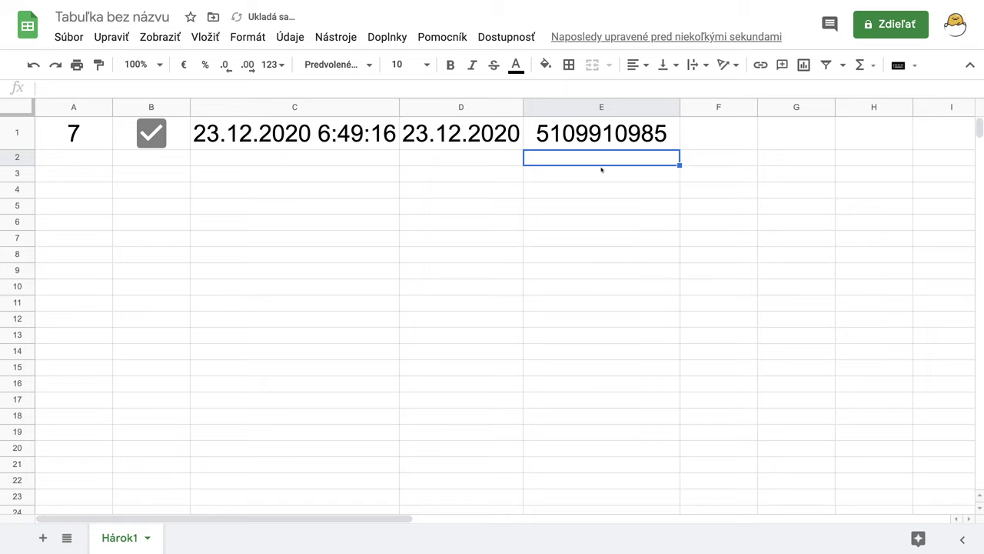
- Switch the checkbox in cell B1 off and on twice to recalculate the formulas in row 1
{"action": "left_click", "coordinate": [151, 135]}
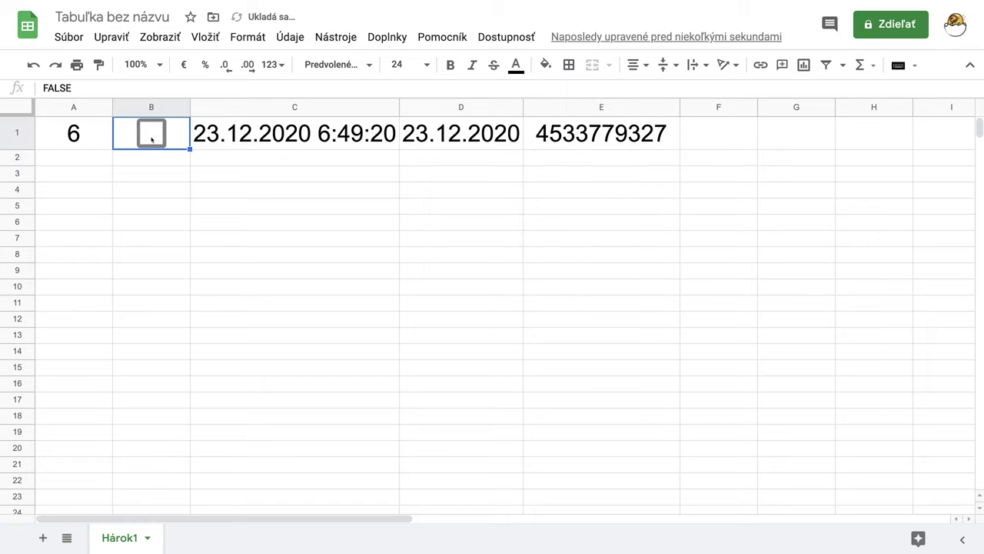
{"action": "left_click", "coordinate": [152, 135]}
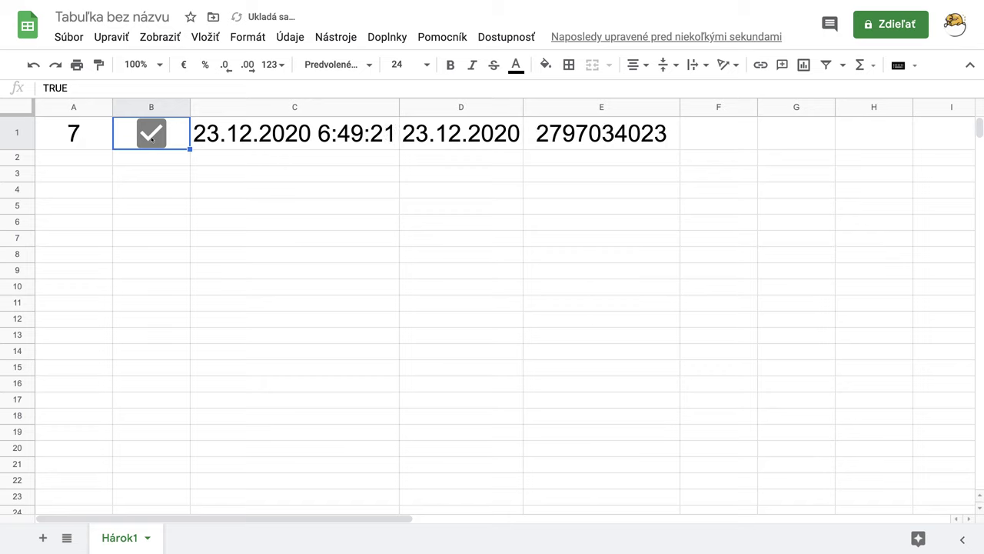
{"action": "left_click", "coordinate": [151, 137]}
{"action": "left_click", "coordinate": [151, 139]}
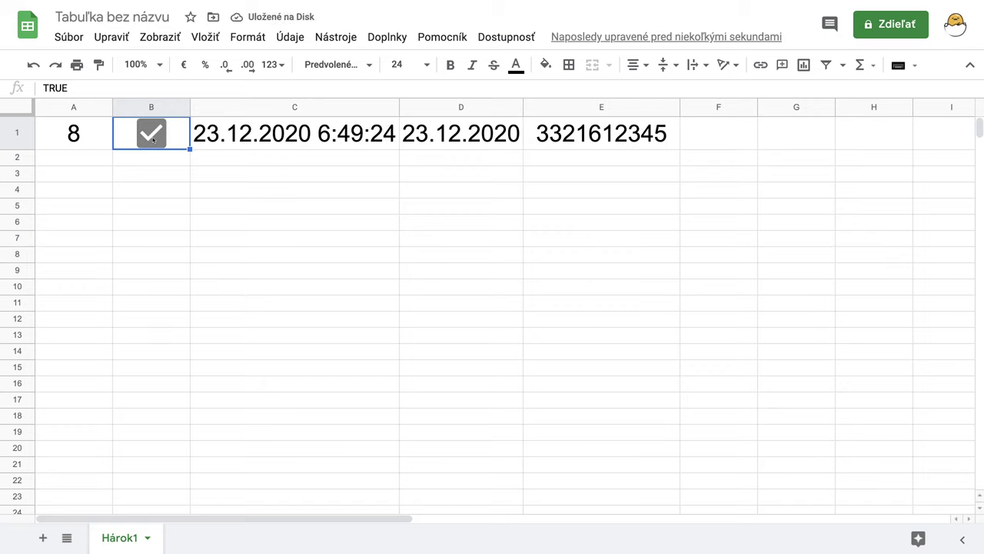
- Review the formulas in row 1, selecting the NOW, TODAY and RAND cells in turn
{"action": "left_click", "coordinate": [93, 138]}
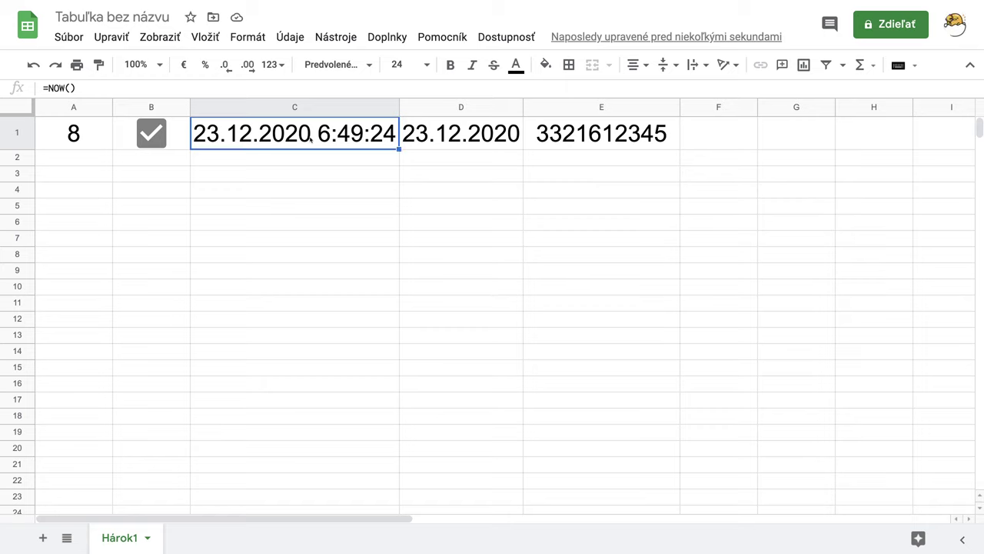
{"action": "left_click", "coordinate": [427, 138]}
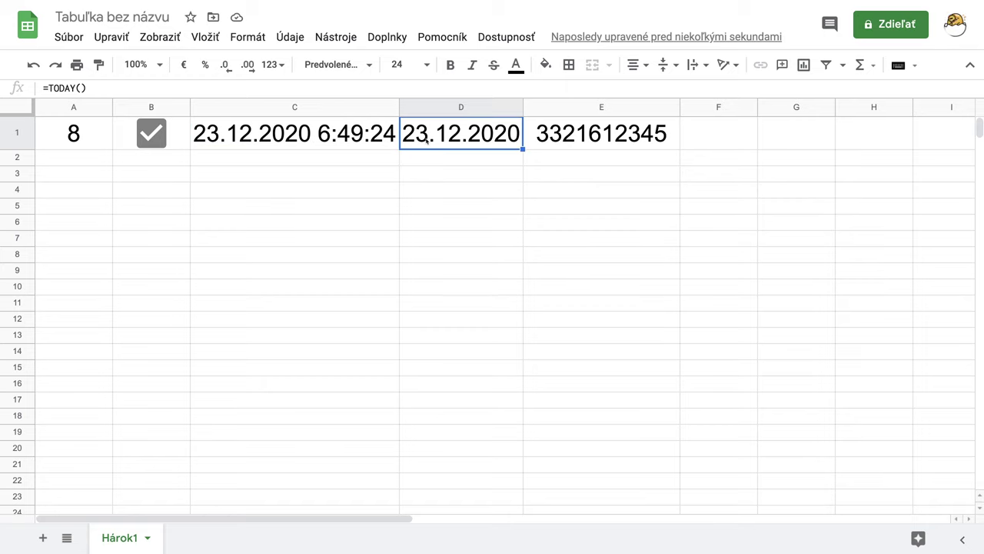
{"action": "left_click", "coordinate": [591, 139]}
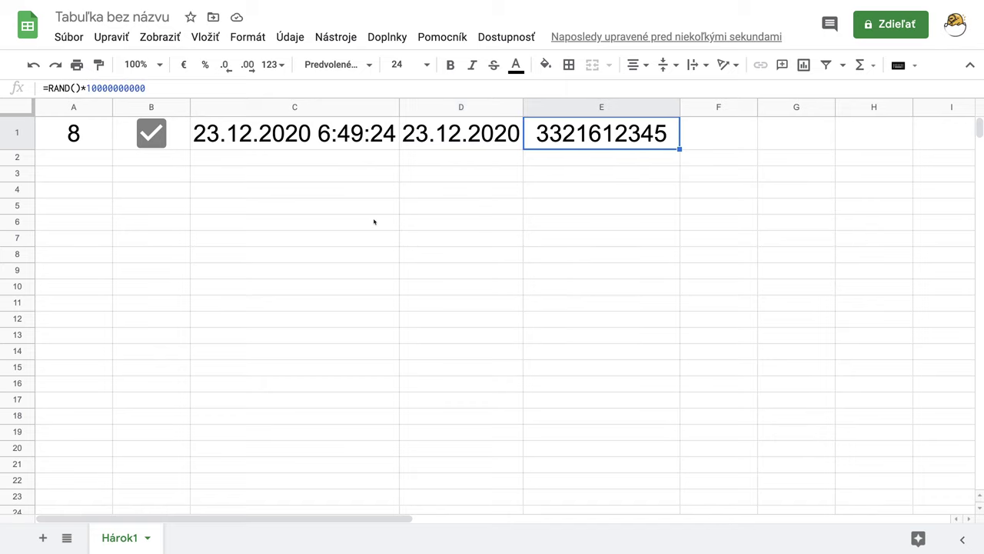
- Clear and re-tick the checkbox in cell B1 to compare its FALSE and TRUE values
{"action": "left_click", "coordinate": [177, 141]}
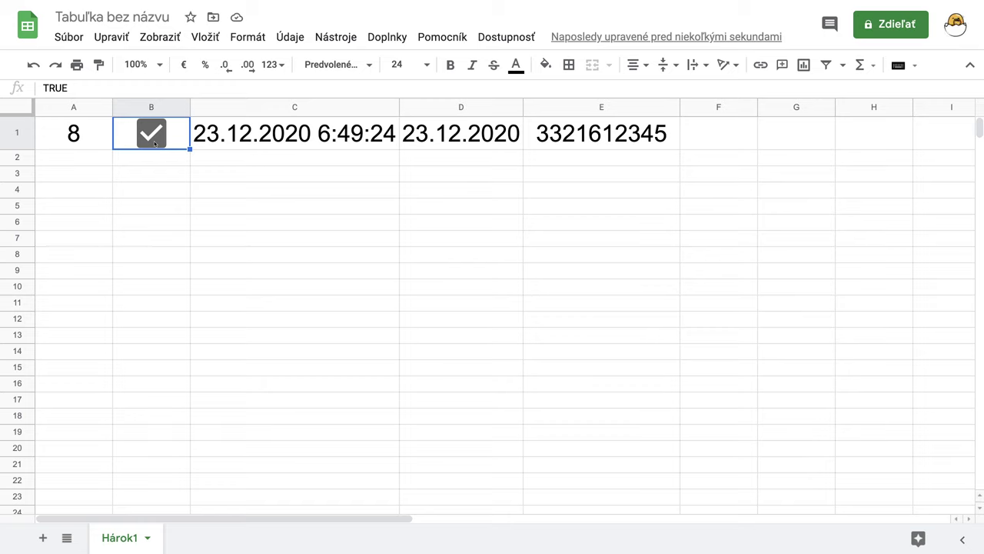
{"action": "left_click", "coordinate": [151, 136]}
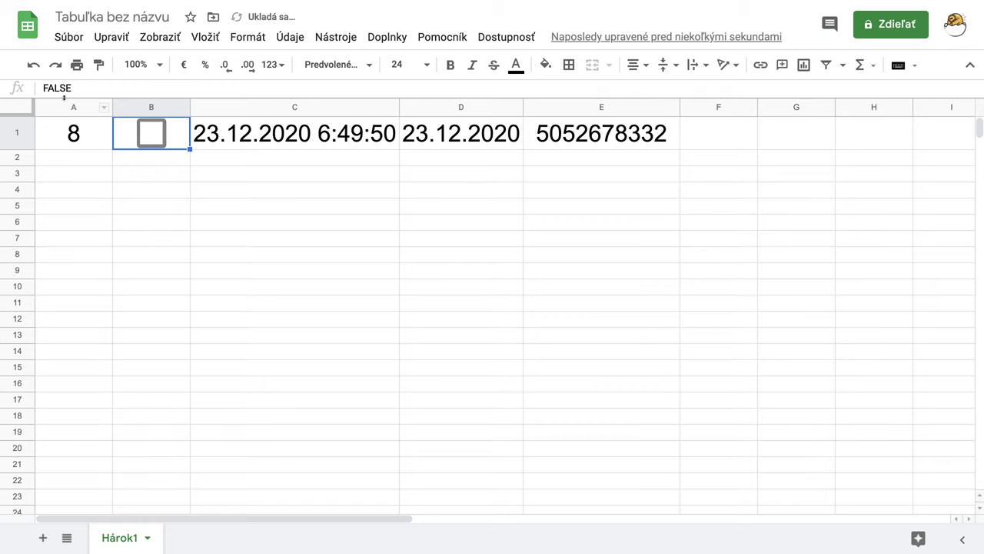
{"action": "left_click", "coordinate": [149, 133]}
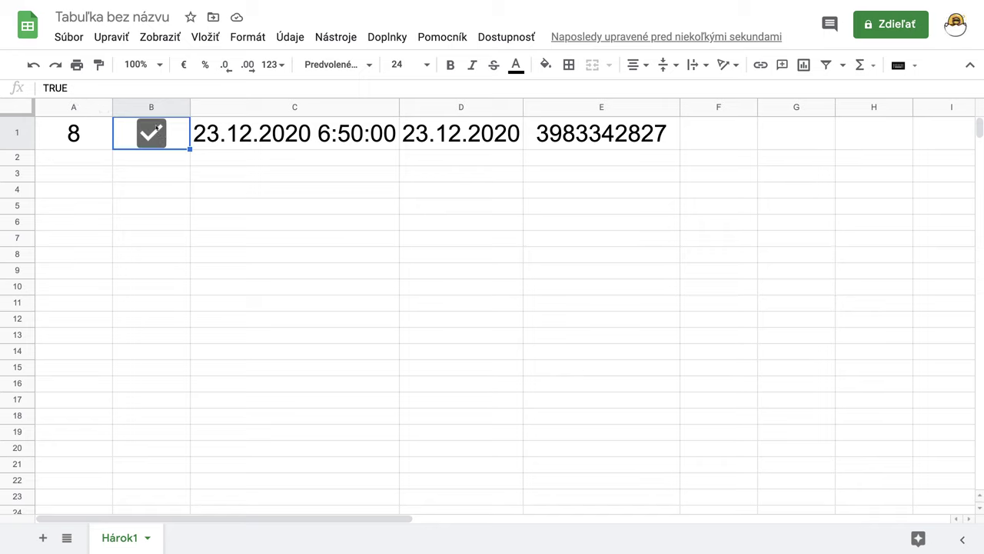
- Enter the formula =IF(B1=TRUE;"Pravda";"Klamstvo") in cell B2
{"action": "left_click", "coordinate": [132, 161]}
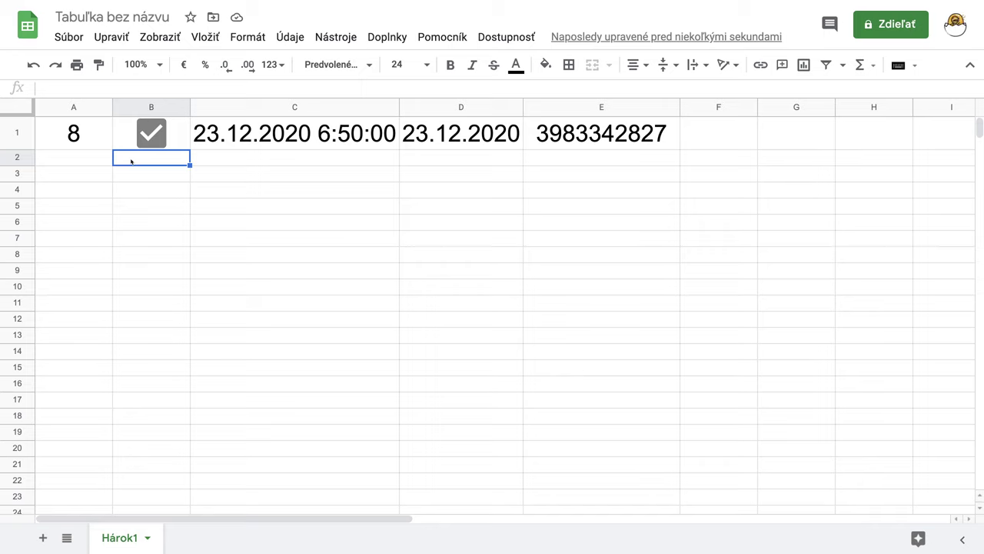
{"action": "type", "text": "=if"}
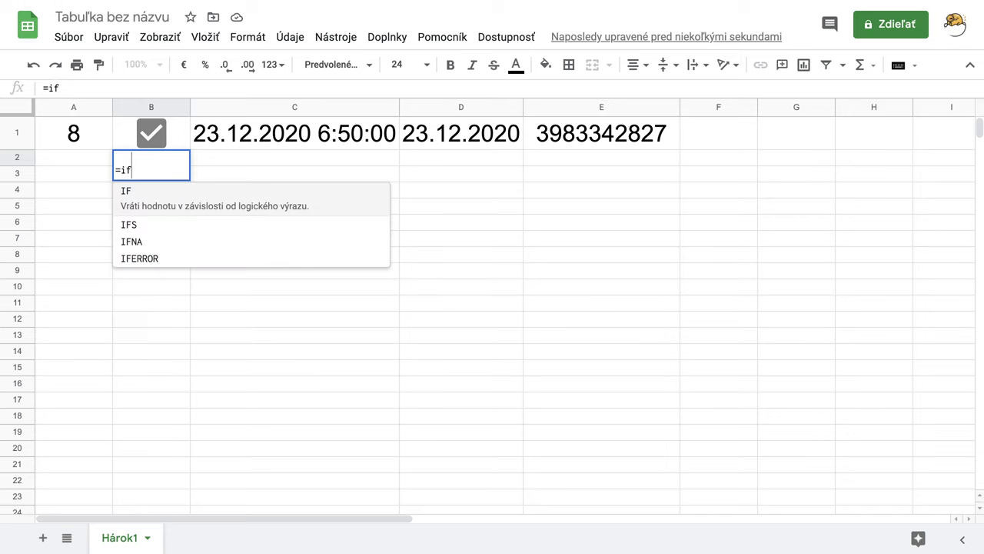
{"action": "key", "text": "Tab"}
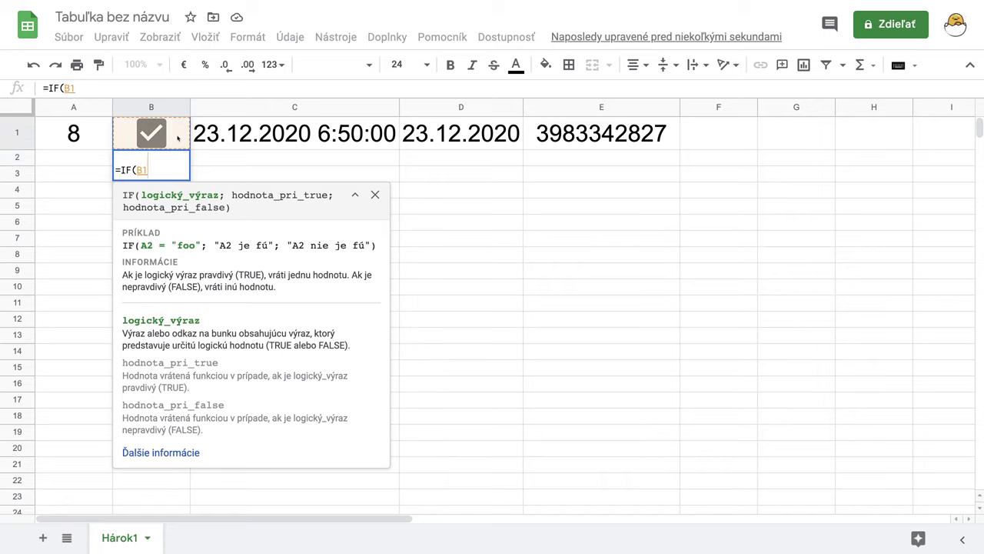
{"action": "left_click", "coordinate": [178, 139]}
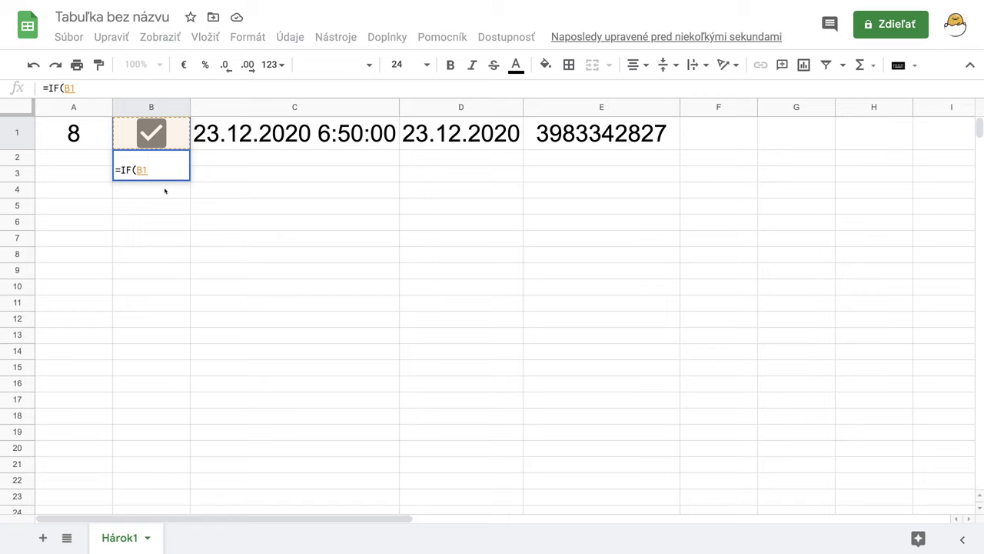
{"action": "type", "text": "="}
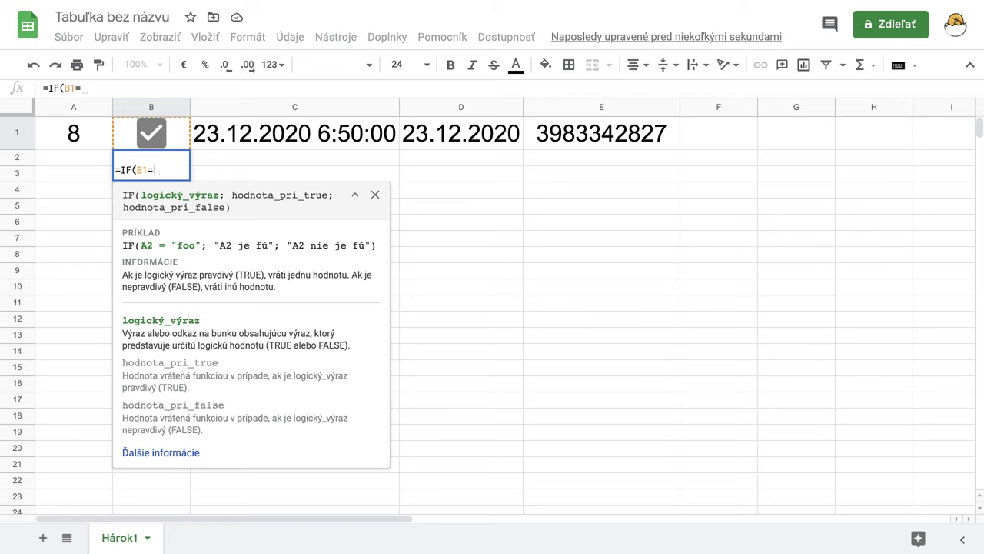
{"action": "type", "text": "TRU"}
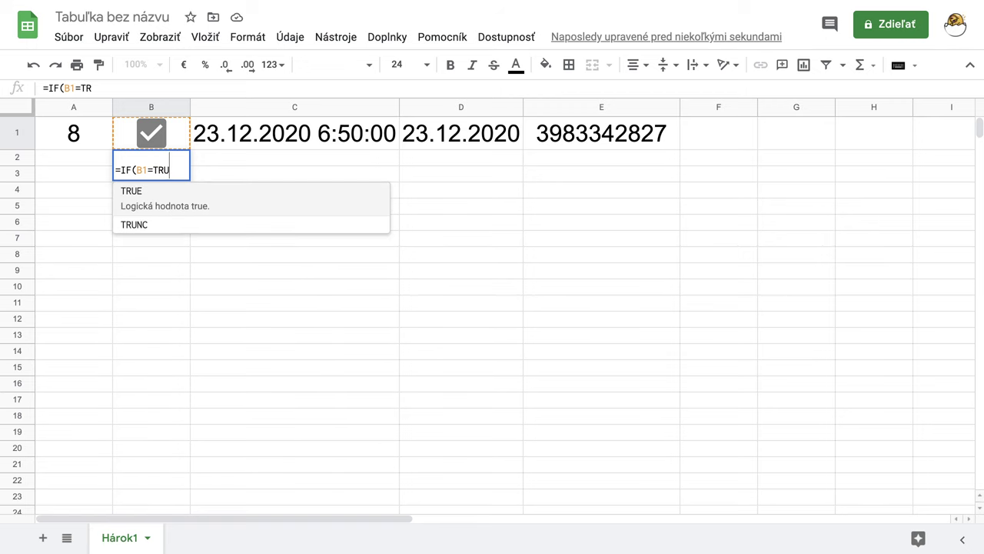
{"action": "type", "text": "E"}
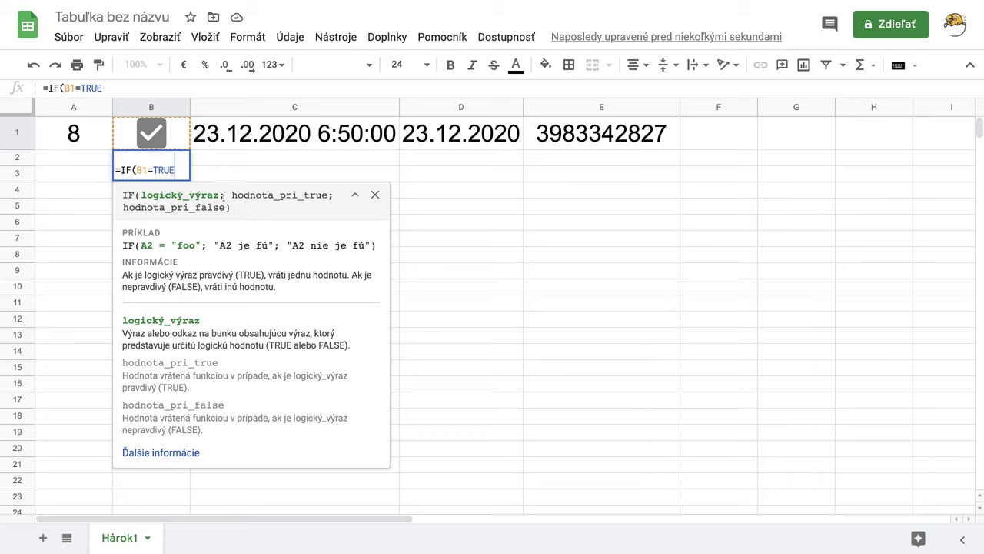
{"action": "type", "text": ";"}
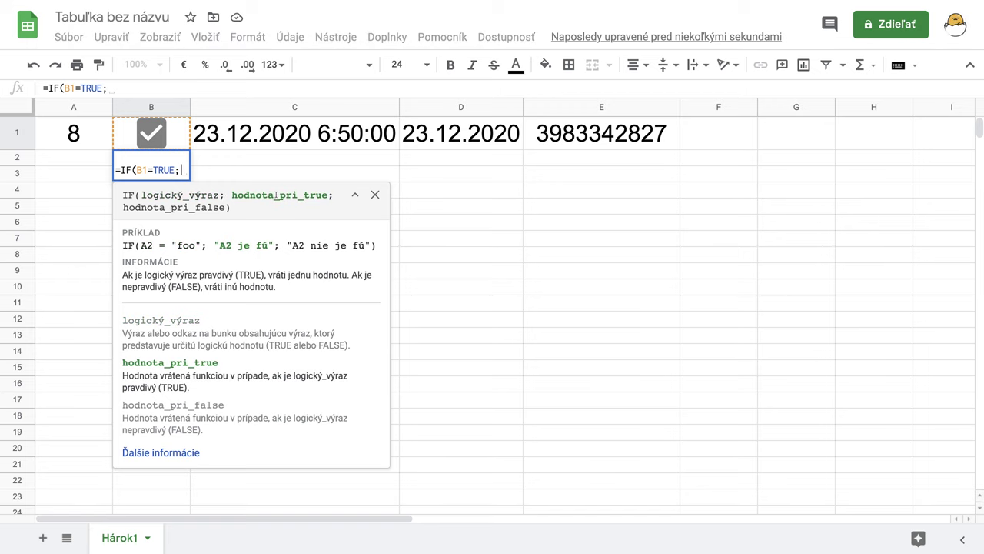
{"action": "type", "text": "\"Prav"}
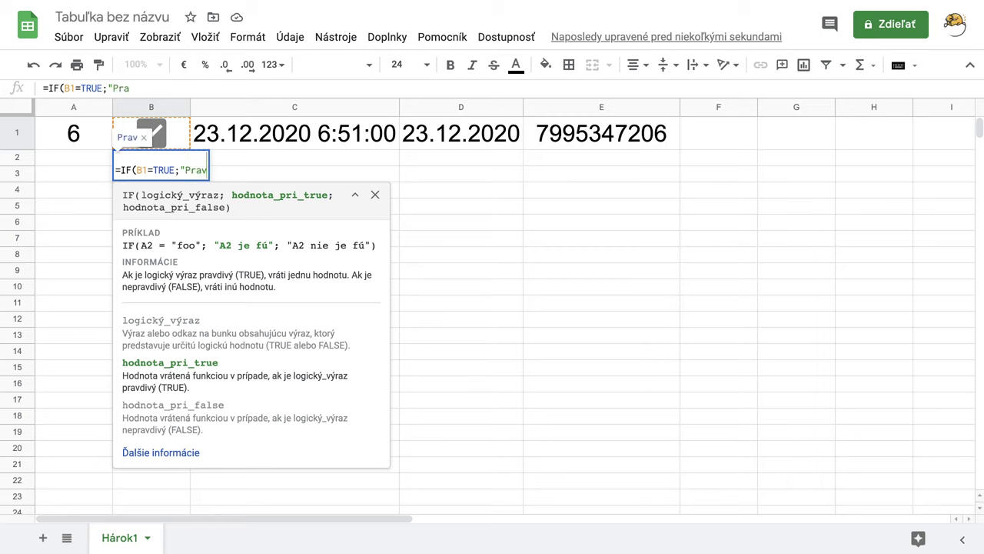
{"action": "type", "text": "da\";"}
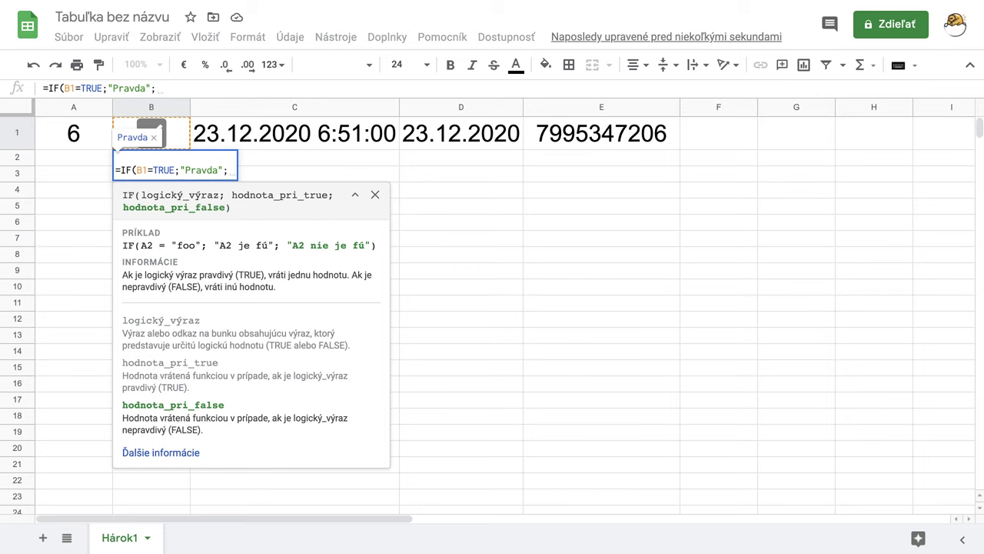
{"action": "type", "text": "\"Kla"}
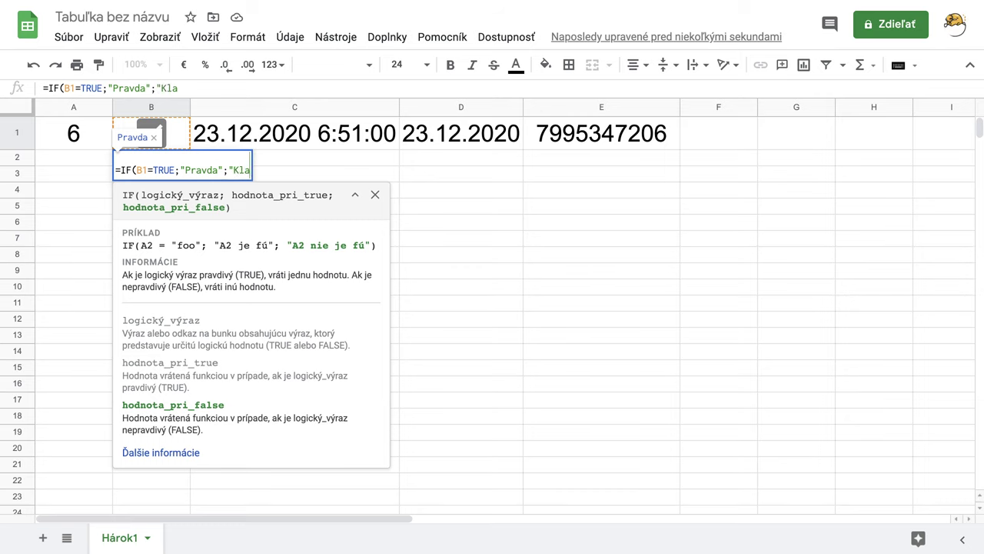
{"action": "type", "text": "mstvo"}
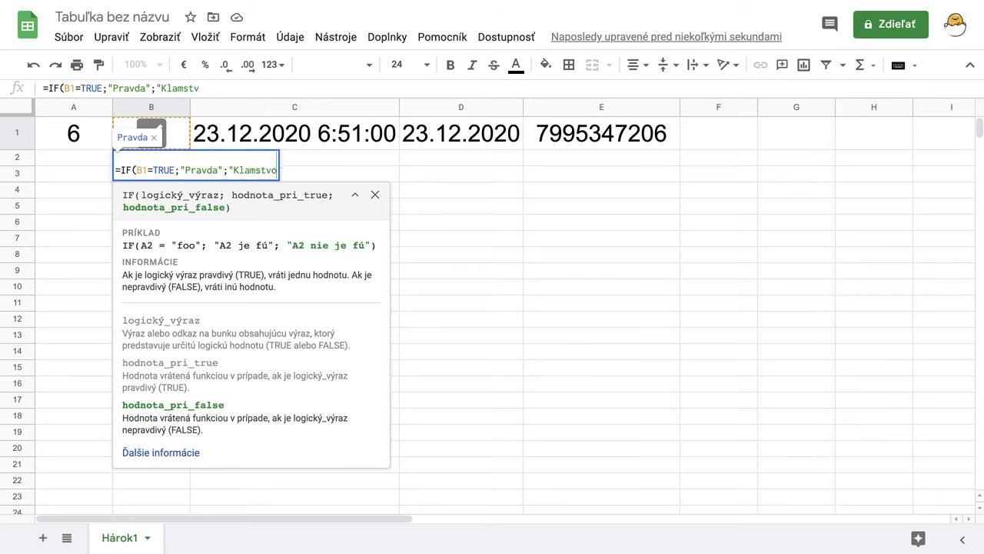
{"action": "type", "text": "\""}
{"action": "key", "text": "Return"}
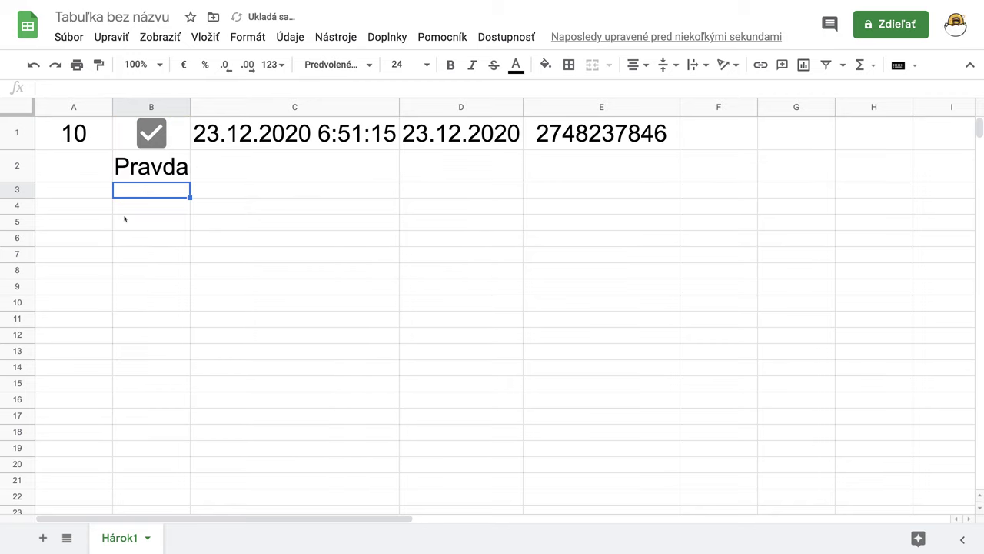
- Untick the checkbox in cell B1 and fit column B's width to its contents
{"action": "left_click", "coordinate": [153, 137]}
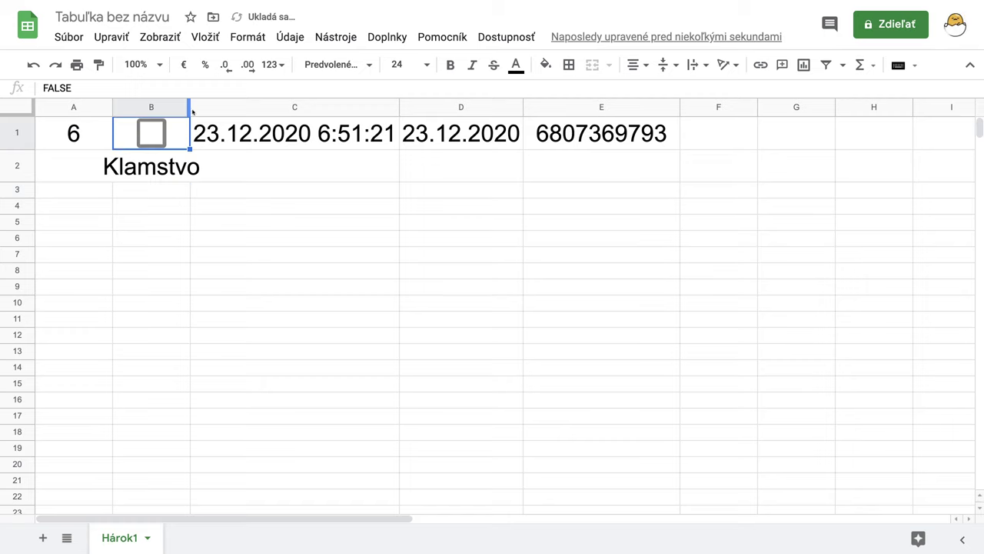
{"action": "left_click_drag", "start_coordinate": [189, 109], "coordinate": [189, 108]}
{"action": "double_click", "coordinate": [189, 108]}
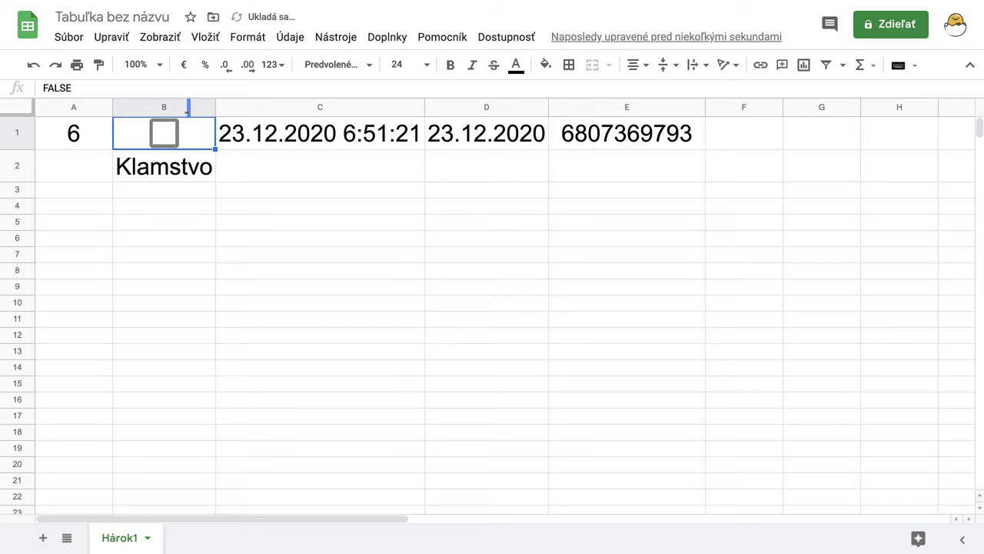
- Tick and untick the checkbox in cell B1 to test the IF formula in B2
{"action": "left_click", "coordinate": [164, 138]}
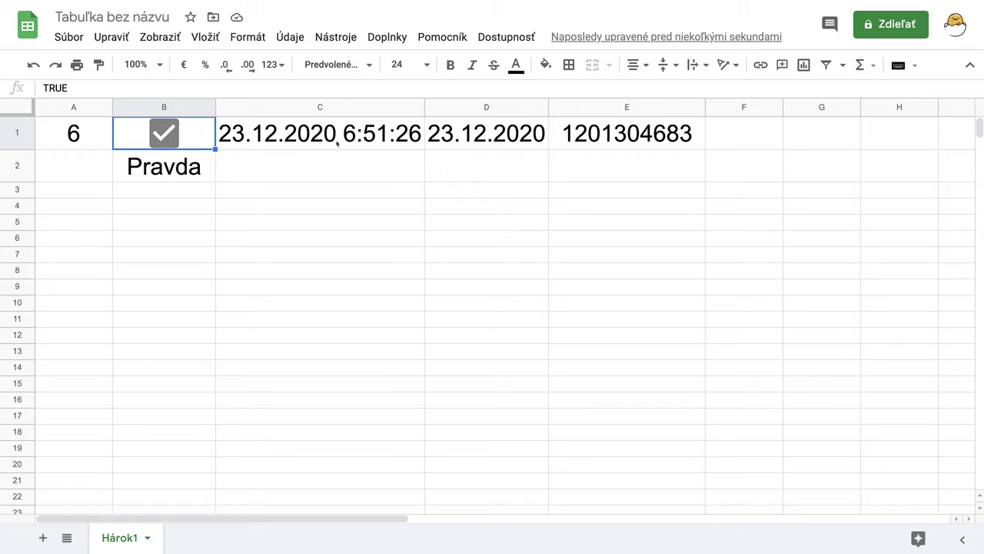
{"action": "left_click", "coordinate": [166, 137]}
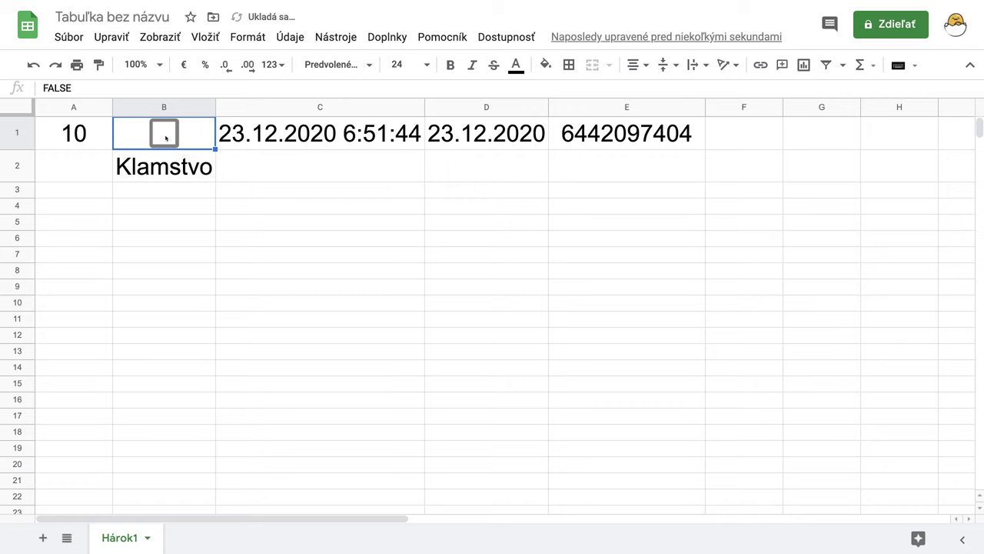
- Tick the checkbox in cell B1 and change the formula in B2 to =IF(B1="TRUE";"Pravda";"Klamstvo")
{"action": "left_click", "coordinate": [165, 135]}
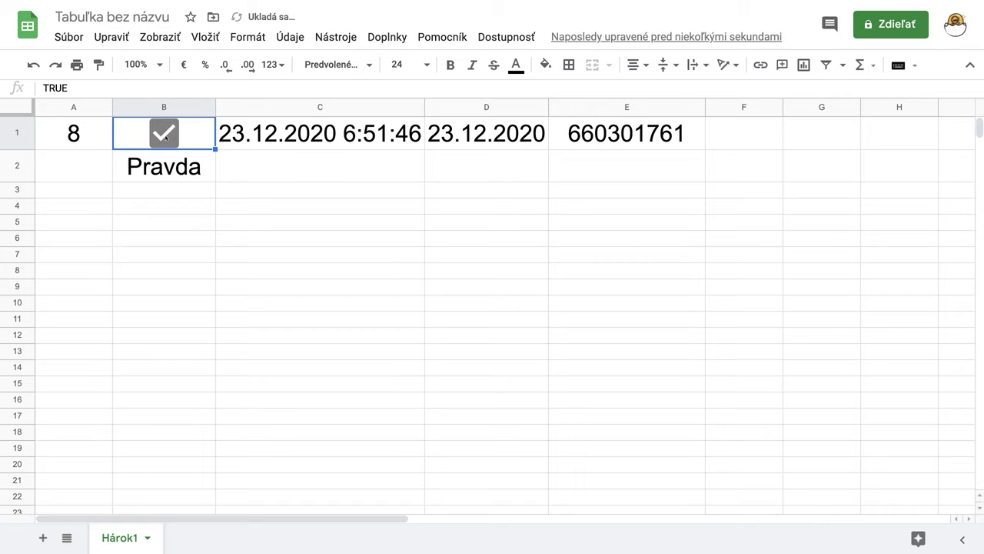
{"action": "double_click", "coordinate": [201, 168]}
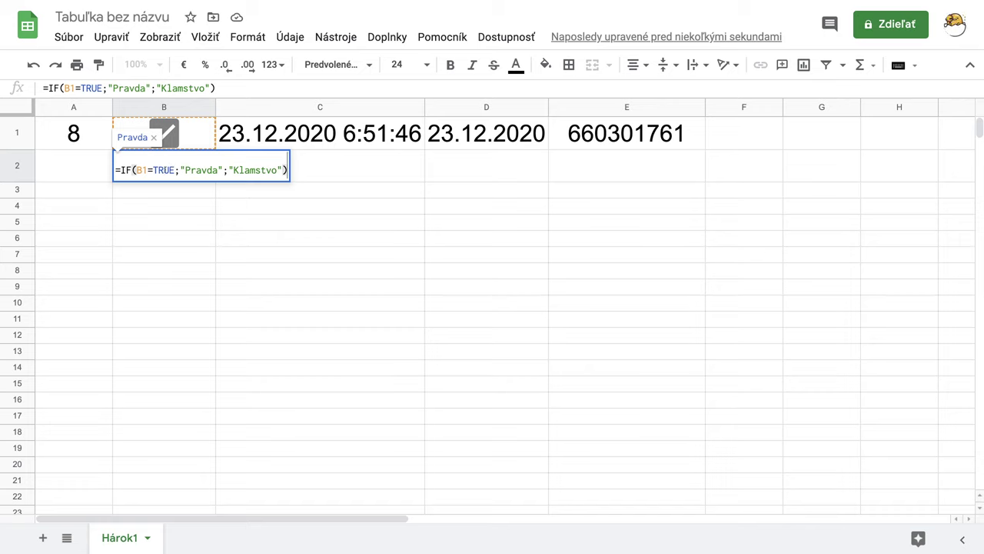
{"action": "left_click", "coordinate": [152, 170]}
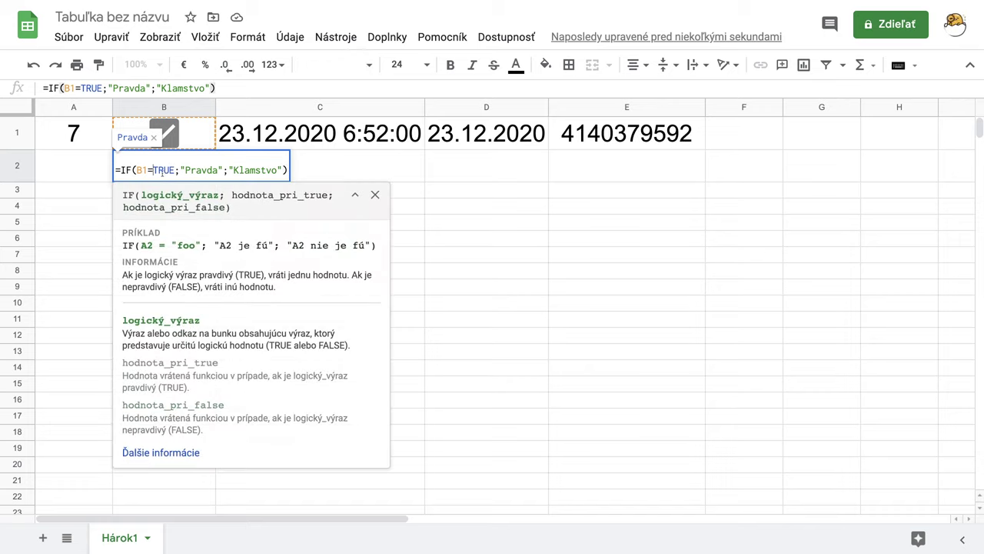
{"action": "type", "text": "\""}
{"action": "key", "text": "Right"}
{"action": "key", "text": "Right"}
{"action": "key", "text": "Right"}
{"action": "key", "text": "Right"}
{"action": "type", "text": "\""}
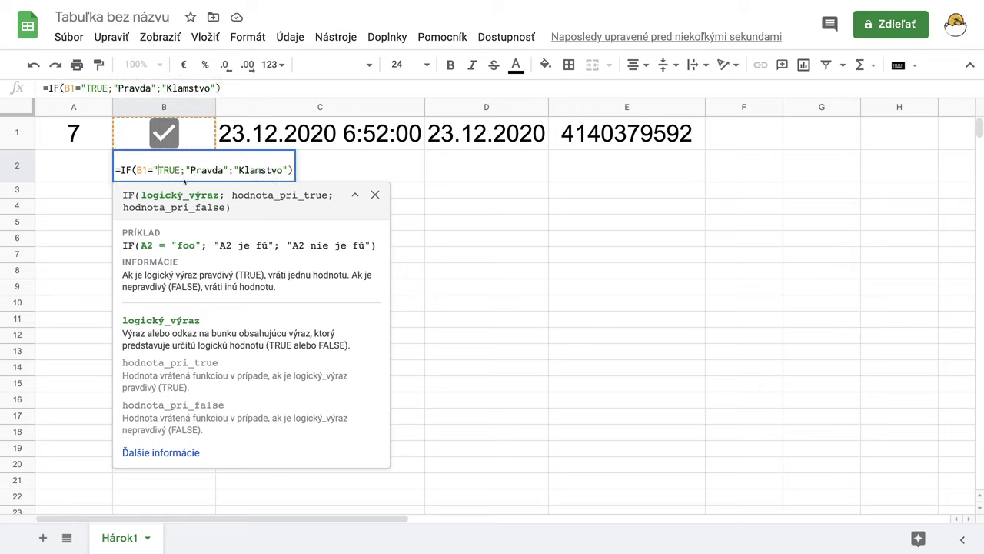
{"action": "key", "text": "BackSpace"}
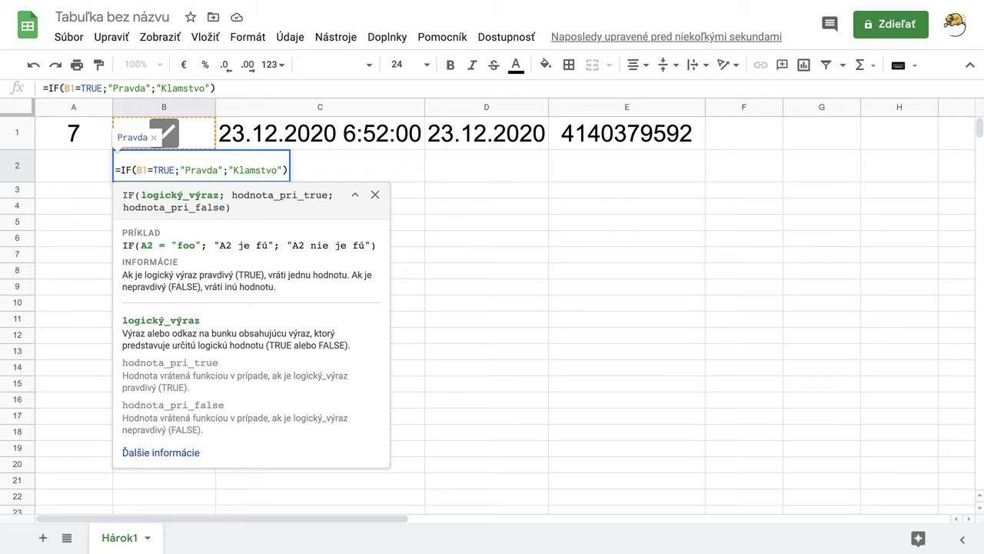
{"action": "key", "text": "ctrl+z"}
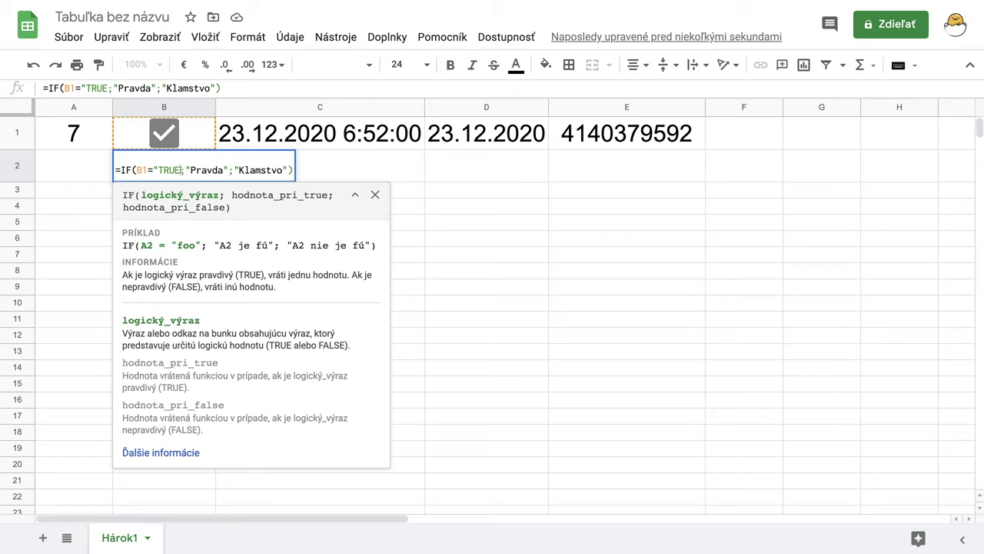
{"action": "key", "text": "BackSpace"}
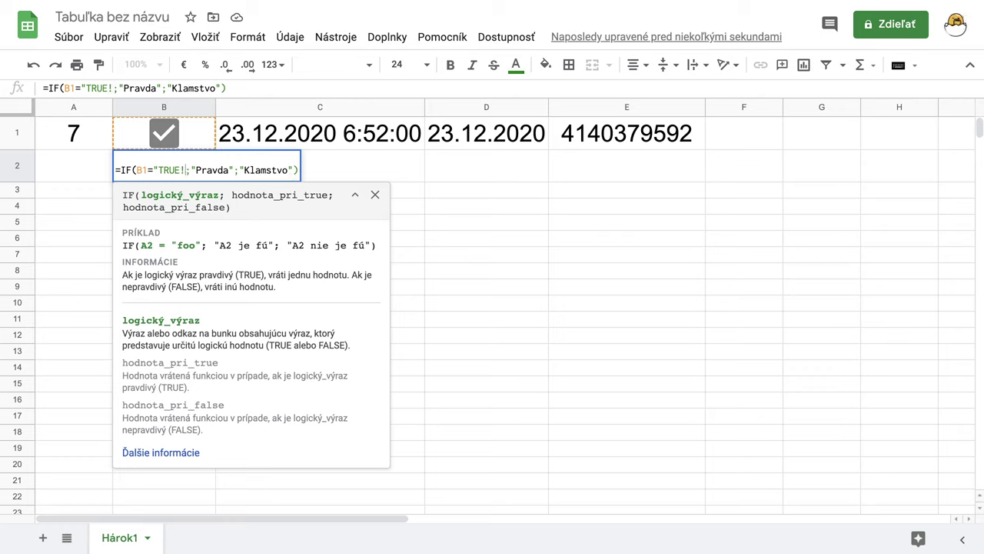
{"action": "key", "text": "ctrl+z"}
{"action": "type", "text": "\""}
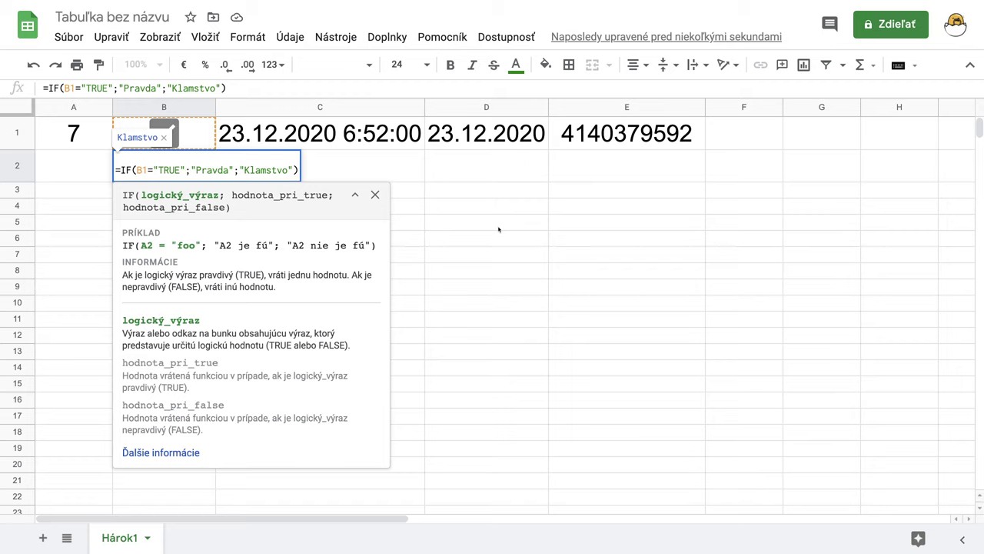
{"action": "key", "text": "Return"}
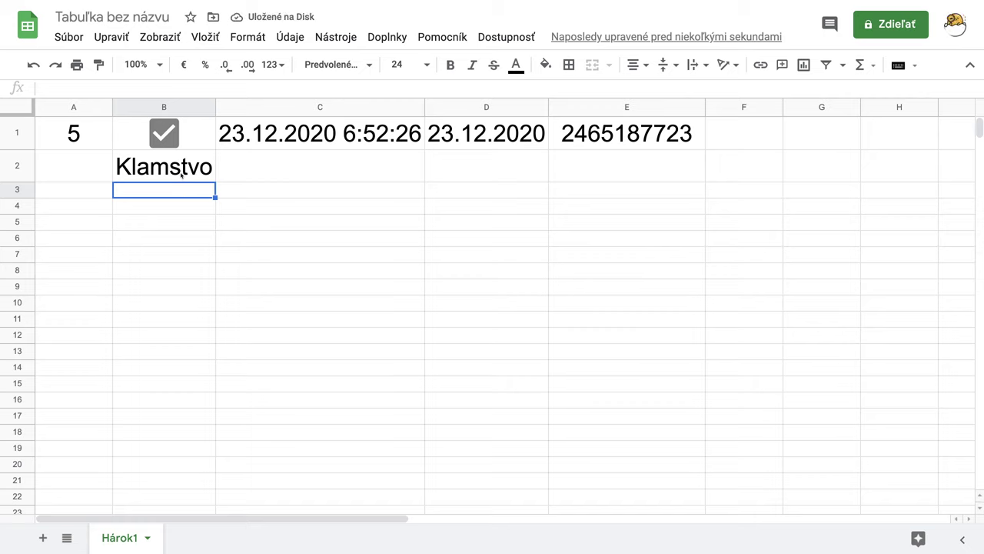
- Toggle the checkbox in cell B1 several times to test B2's formula with TRUE in quotation marks
{"action": "left_click", "coordinate": [167, 138]}
{"action": "left_click", "coordinate": [167, 137]}
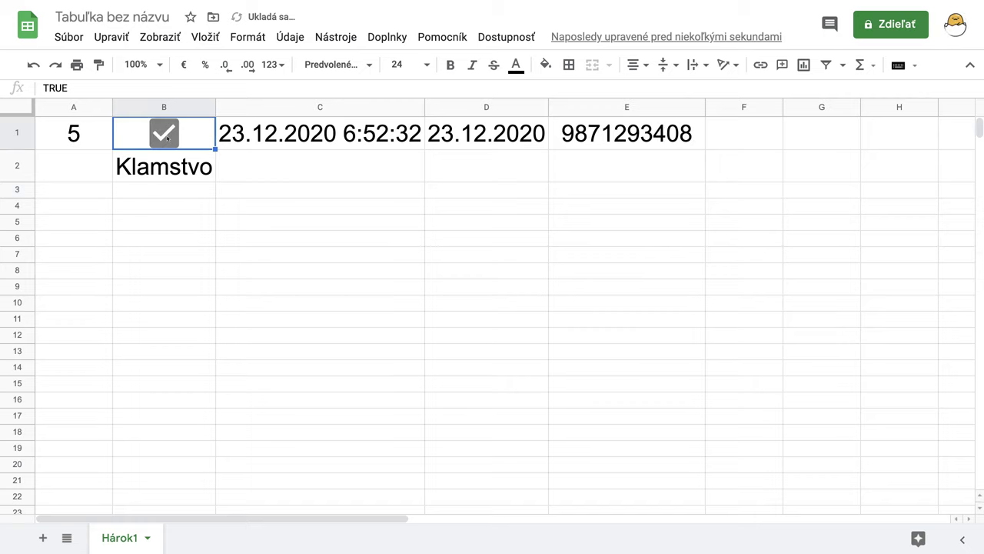
{"action": "left_click", "coordinate": [167, 138]}
{"action": "left_click", "coordinate": [167, 138]}
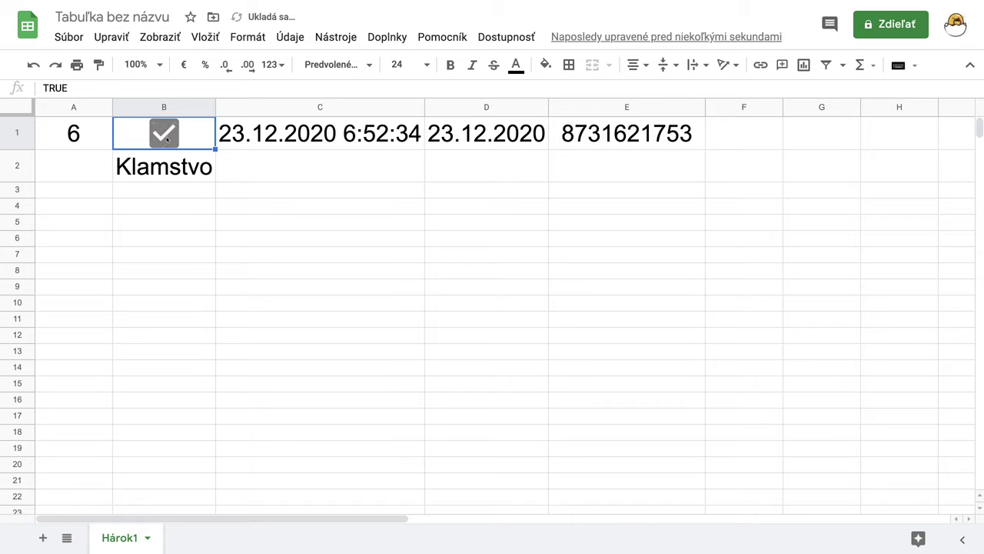
{"action": "left_click", "coordinate": [167, 138]}
{"action": "left_click", "coordinate": [167, 138]}
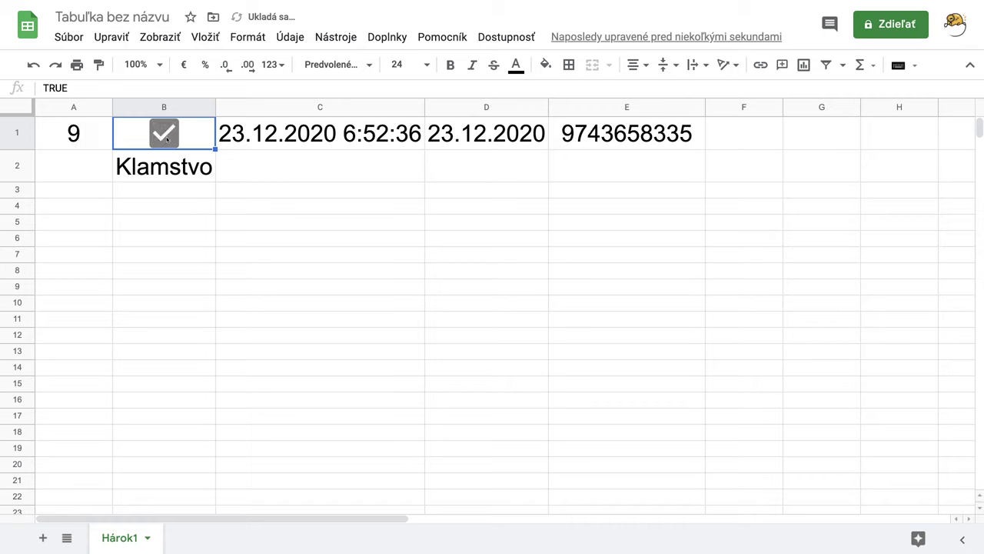
- Replace the text condition in B2's IF formula with the number comparison B1=12
{"action": "left_click", "coordinate": [180, 167]}
{"action": "double_click", "coordinate": [180, 168]}
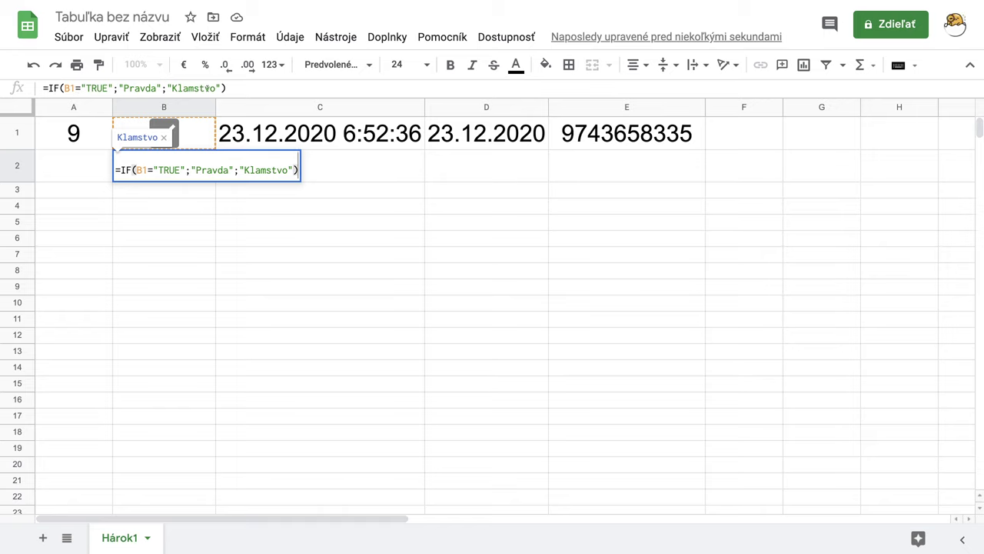
{"action": "left_click", "coordinate": [186, 169]}
{"action": "key", "text": "BackSpace"}
{"action": "key", "text": "BackSpace"}
{"action": "key", "text": "BackSpace"}
{"action": "key", "text": "BackSpace"}
{"action": "key", "text": "BackSpace"}
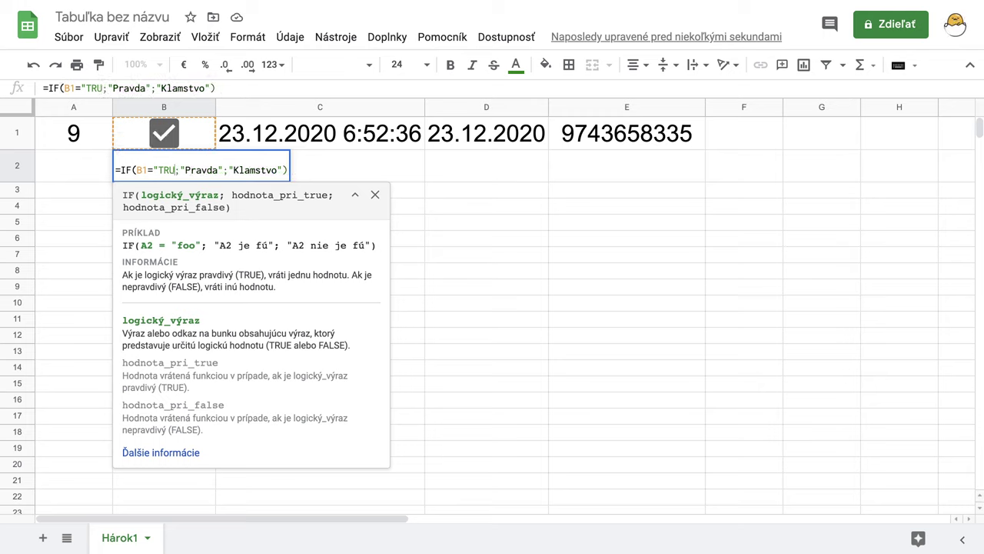
{"action": "type", "text": "\""}
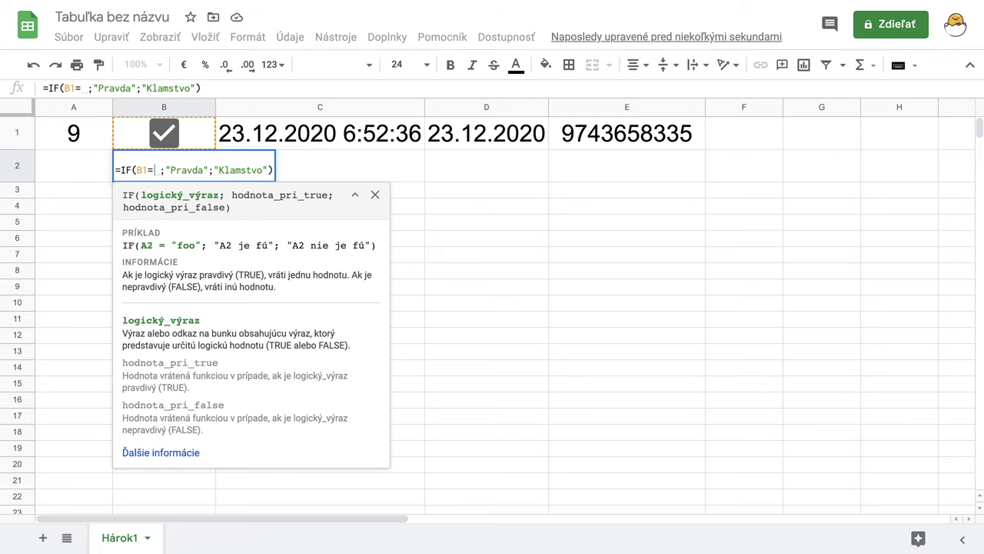
{"action": "type", "text": "12"}
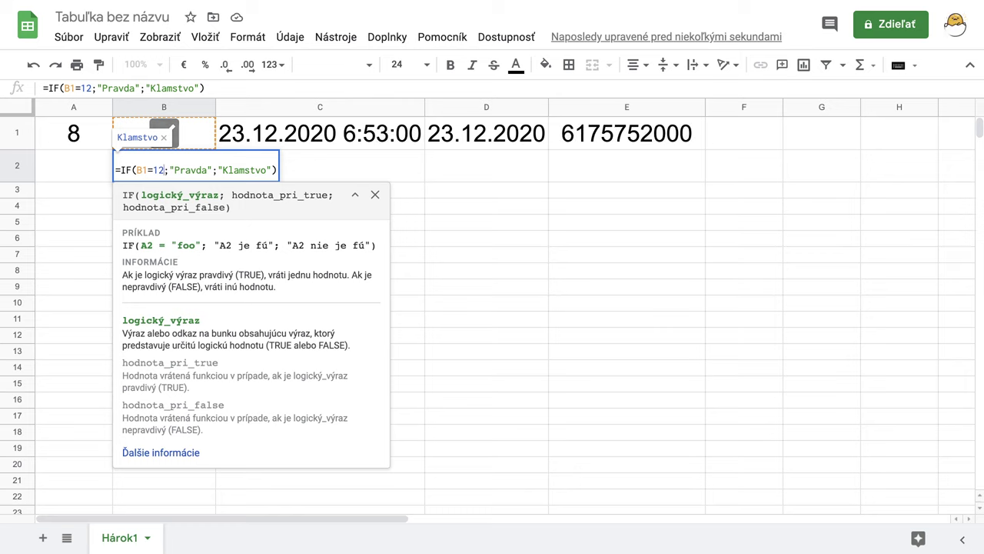
- Shorten the condition in cell B2 so the formula reads =IF(B1;"Pravda";"Klamstvo")
{"action": "key", "text": "BackSpace"}
{"action": "key", "text": "BackSpace"}
{"action": "key", "text": "BackSpace"}
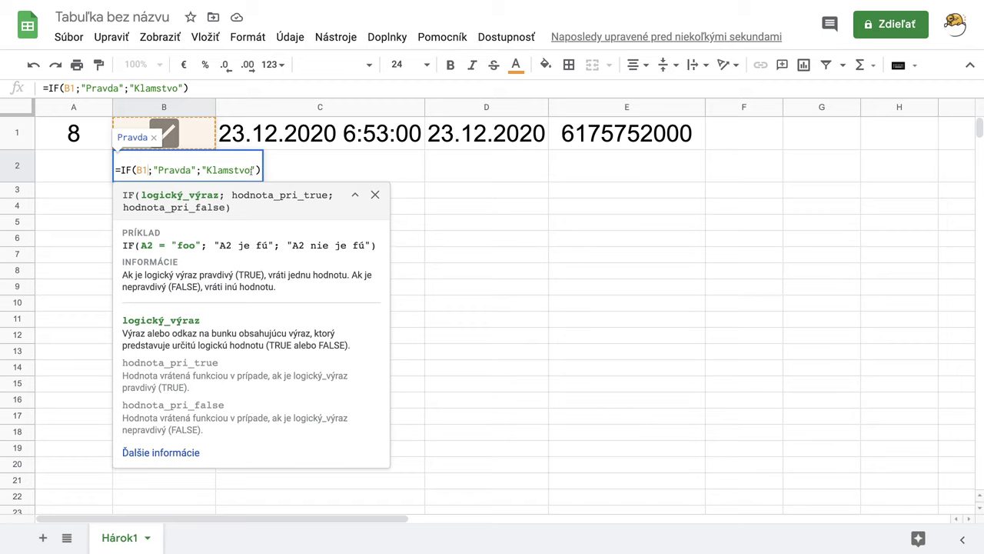
{"action": "left_click", "coordinate": [285, 168]}
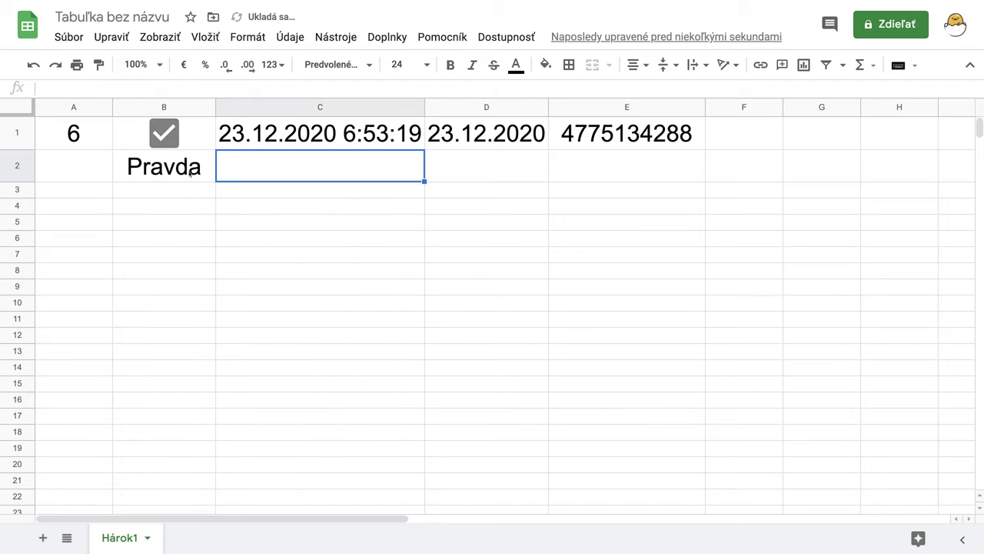
- Toggle the checkbox in cell B1 to test the shortened IF formula, leaving it unticked
{"action": "left_click", "coordinate": [168, 137]}
{"action": "left_click", "coordinate": [167, 137]}
{"action": "left_click", "coordinate": [168, 136]}
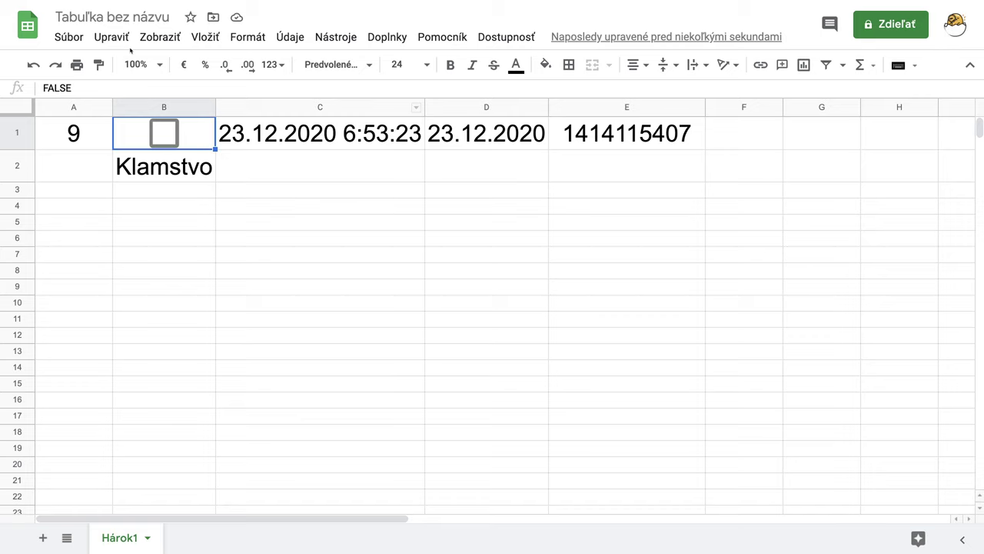
- Open the spreadsheet's calculation settings and examine which functions the recalculation option affects
{"action": "left_click", "coordinate": [68, 37]}
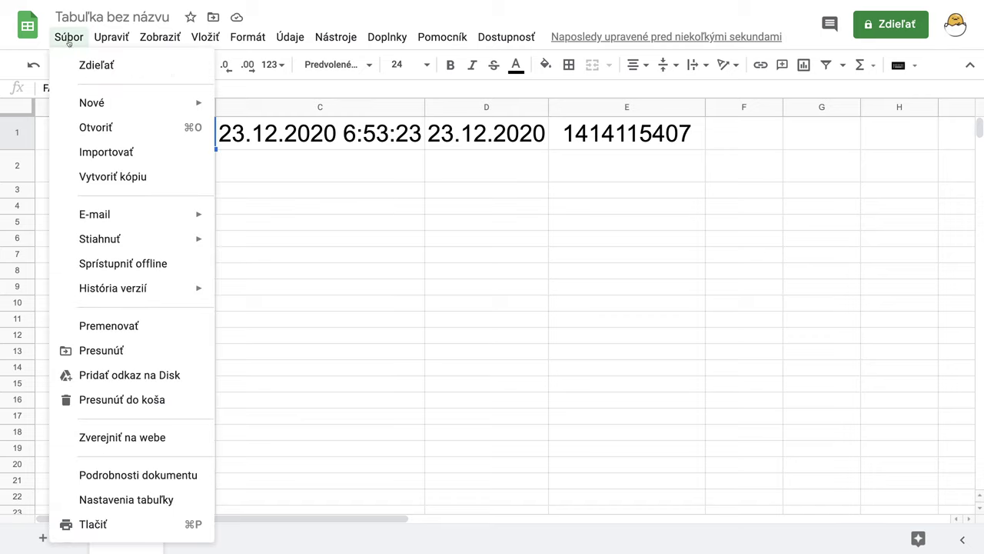
{"action": "left_click", "coordinate": [127, 499]}
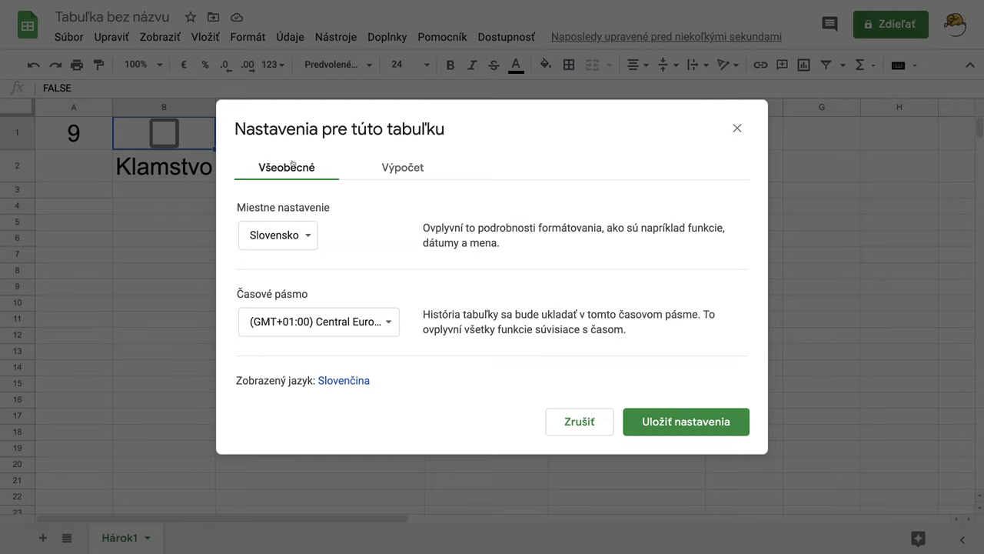
{"action": "left_click", "coordinate": [403, 169]}
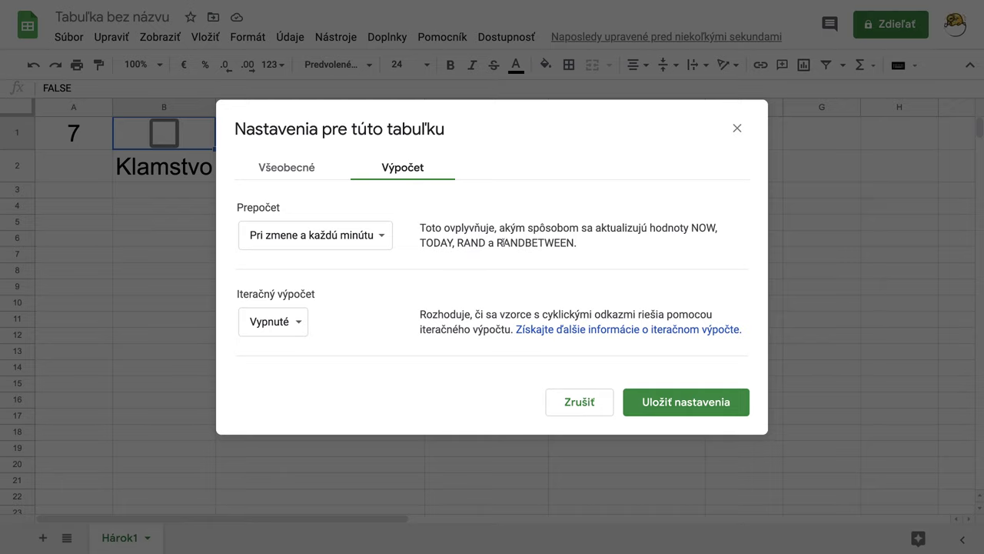
{"action": "left_click_drag", "start_coordinate": [504, 242], "coordinate": [574, 242]}
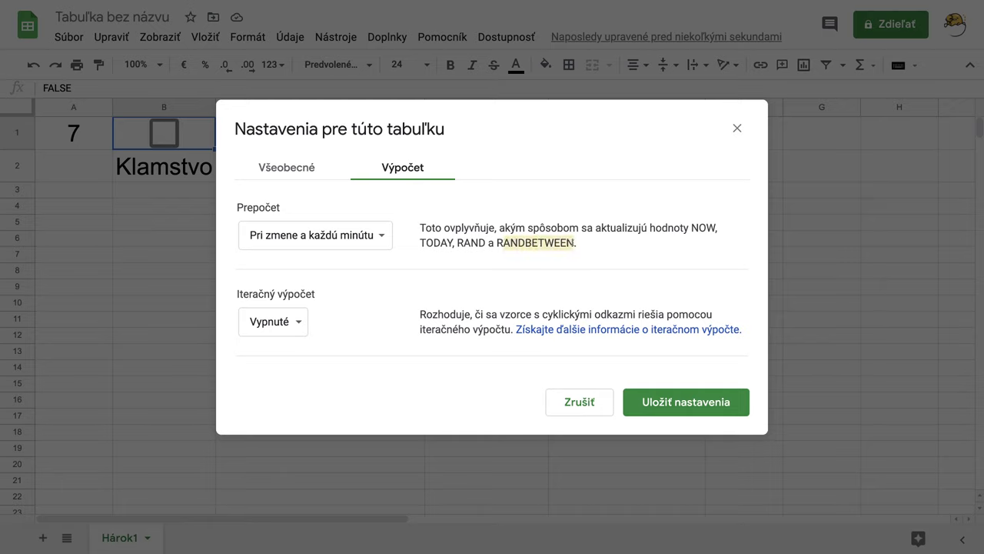